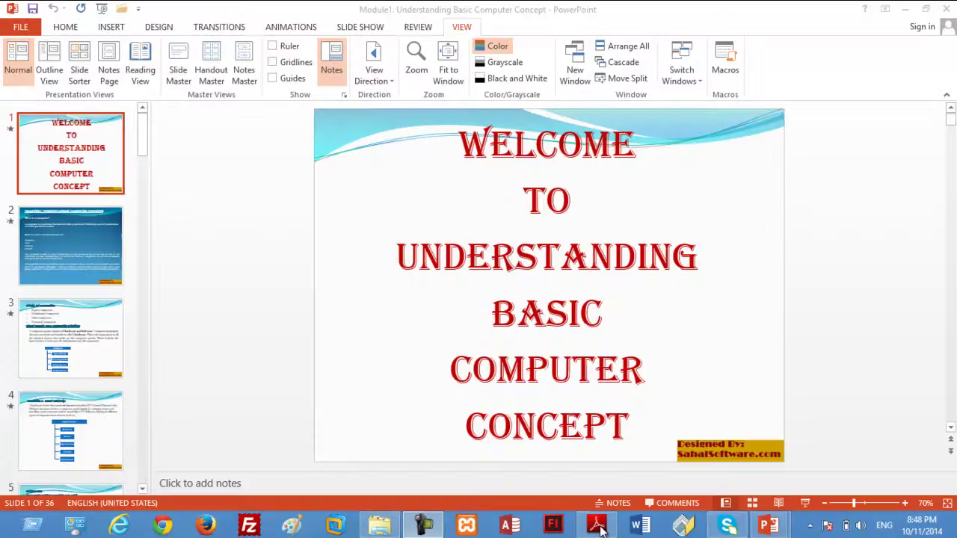
Bring the Lesson 4: Slide Basics PDF handout to the front from the taskbar
{"action": "left_click", "coordinate": [598, 527]}
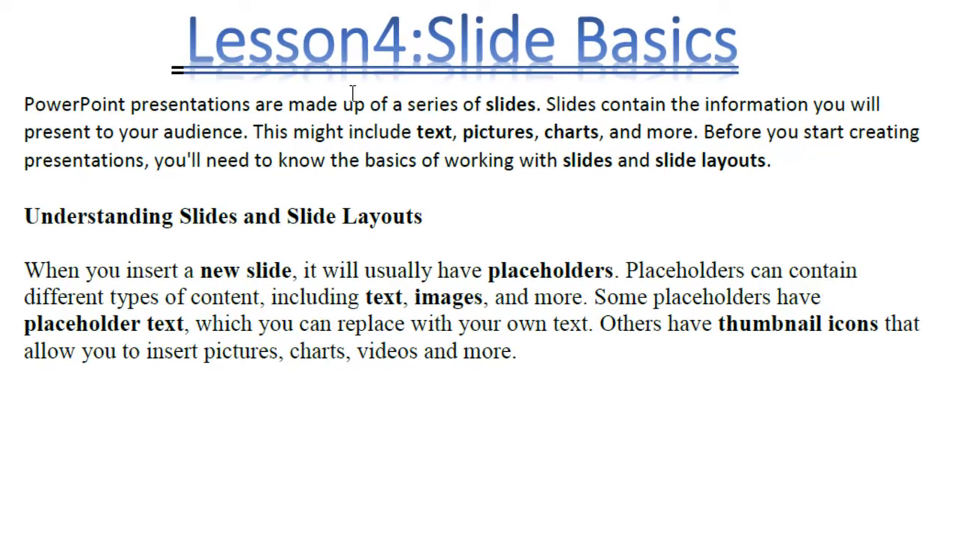
{"action": "scroll", "coordinate": [374, 140], "scroll_direction": "up", "scroll_amount": 5}
{"action": "scroll", "coordinate": [374, 141], "scroll_direction": "up", "scroll_amount": 7}
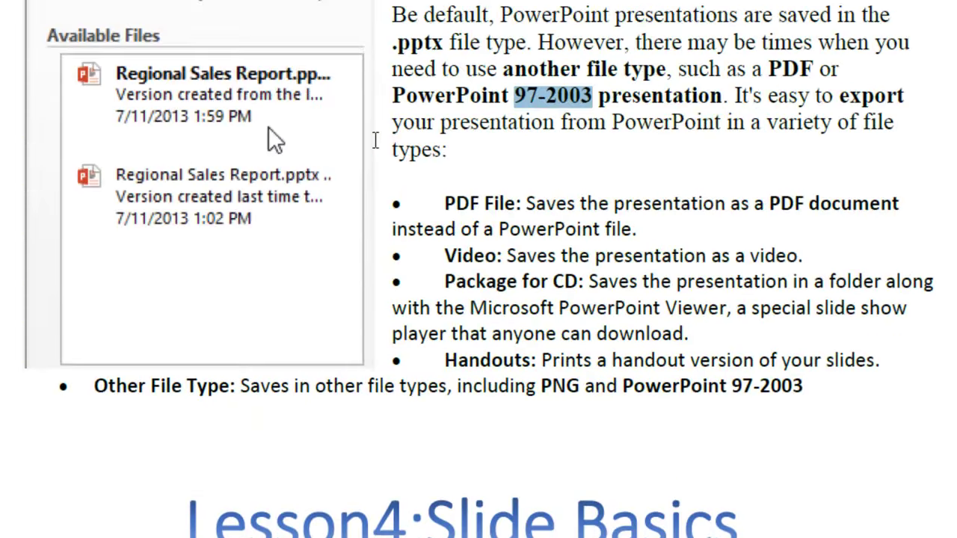
{"action": "scroll", "coordinate": [375, 141], "scroll_direction": "down", "scroll_amount": 5}
{"action": "scroll", "coordinate": [375, 140], "scroll_direction": "up", "scroll_amount": 3}
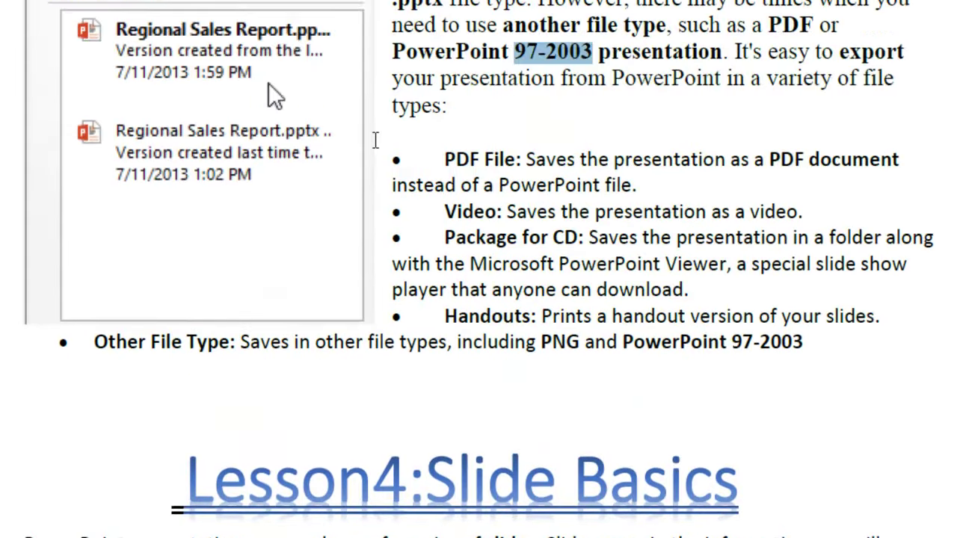
{"action": "scroll", "coordinate": [375, 141], "scroll_direction": "up", "scroll_amount": 4}
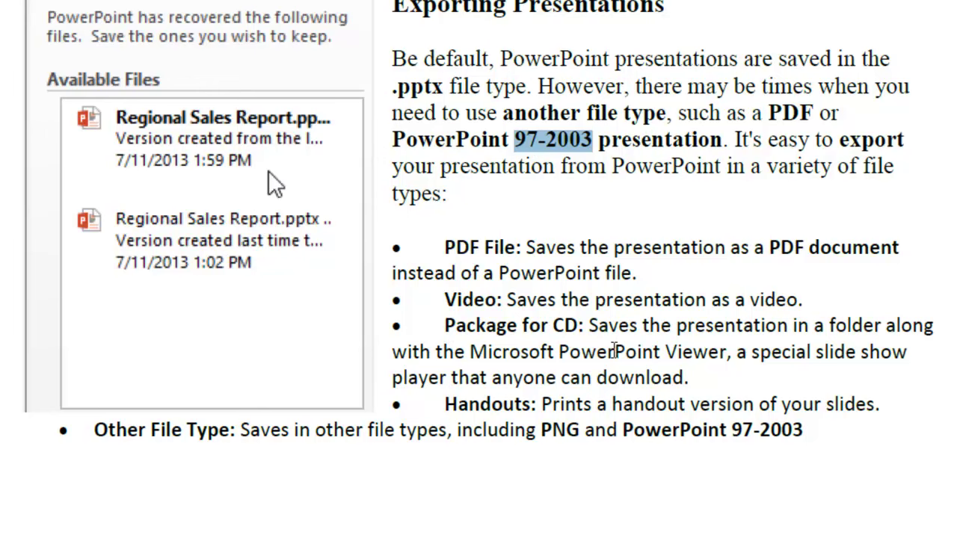
{"action": "scroll", "coordinate": [615, 363], "scroll_direction": "down", "scroll_amount": 4}
{"action": "scroll", "coordinate": [613, 352], "scroll_direction": "down", "scroll_amount": 5}
{"action": "scroll", "coordinate": [614, 351], "scroll_direction": "down", "scroll_amount": 4}
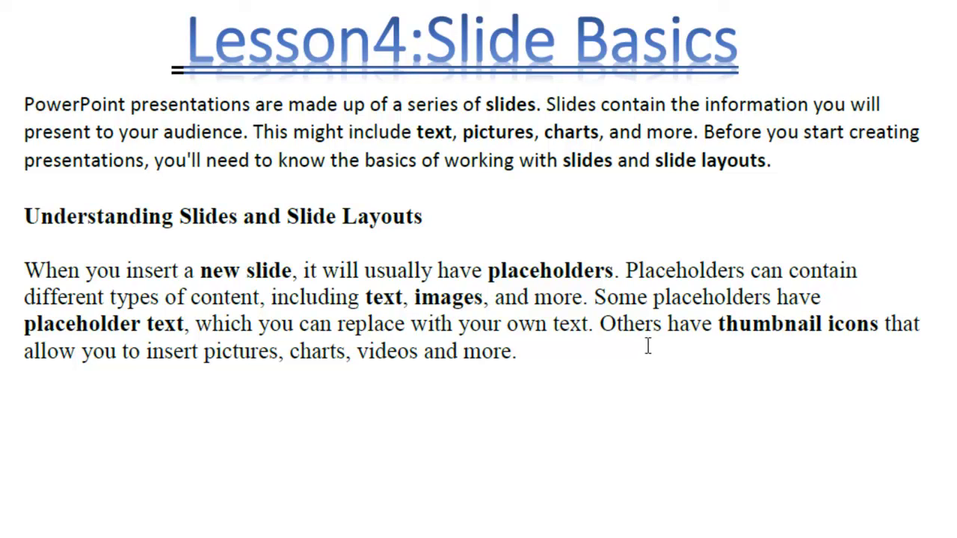
{"action": "mouse_move", "coordinate": [793, 537]}
{"action": "double_click", "coordinate": [443, 134]}
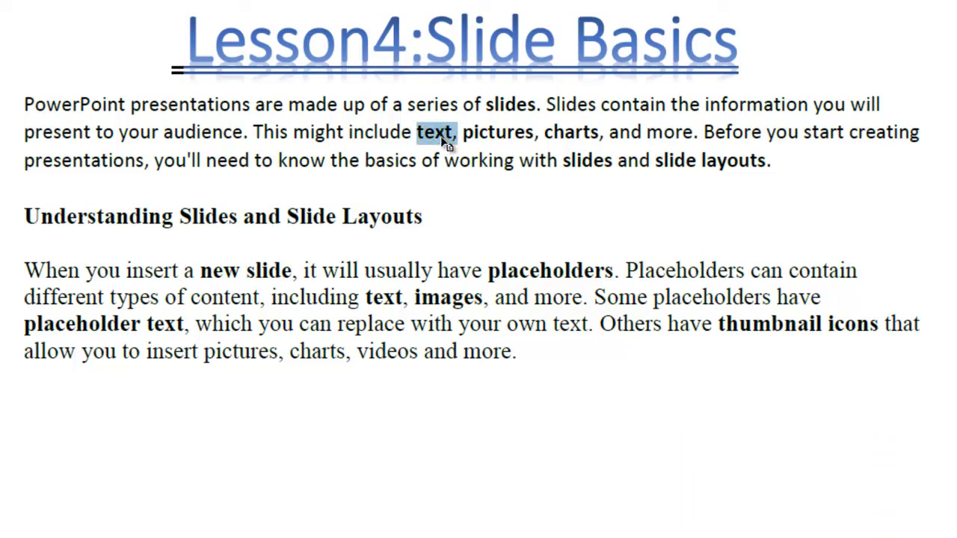
{"action": "left_click", "coordinate": [480, 133]}
{"action": "triple_click", "coordinate": [481, 133]}
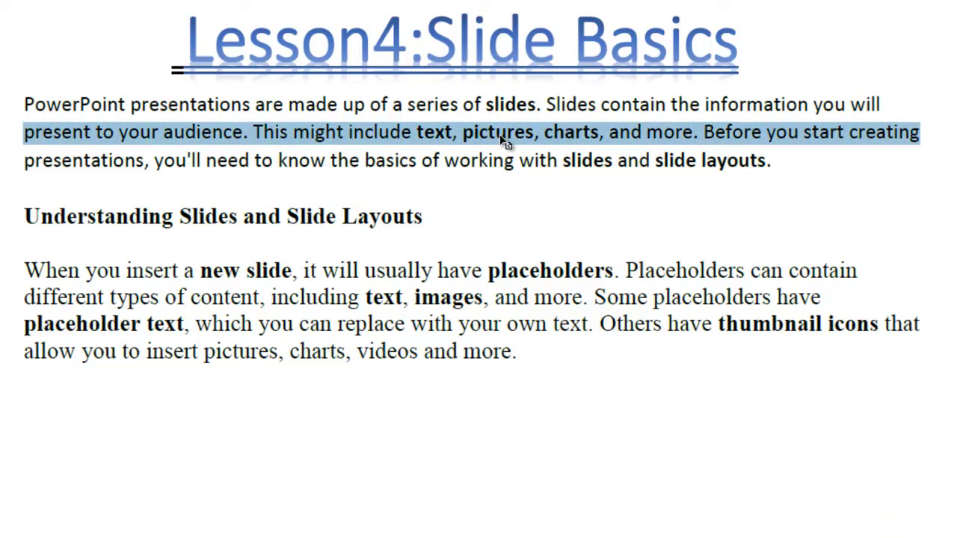
{"action": "double_click", "coordinate": [506, 136]}
{"action": "double_click", "coordinate": [570, 131]}
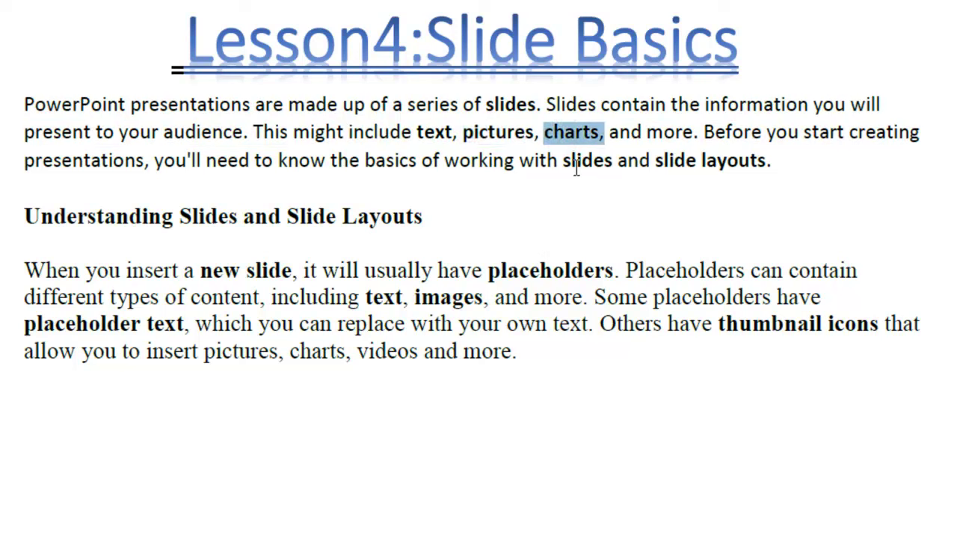
{"action": "double_click", "coordinate": [716, 160]}
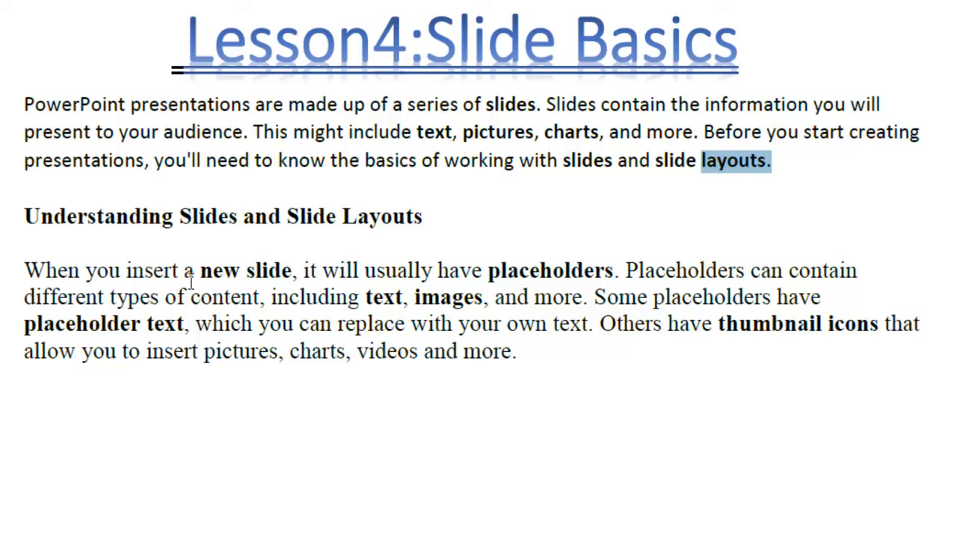
{"action": "left_click_drag", "start_coordinate": [193, 271], "coordinate": [293, 271]}
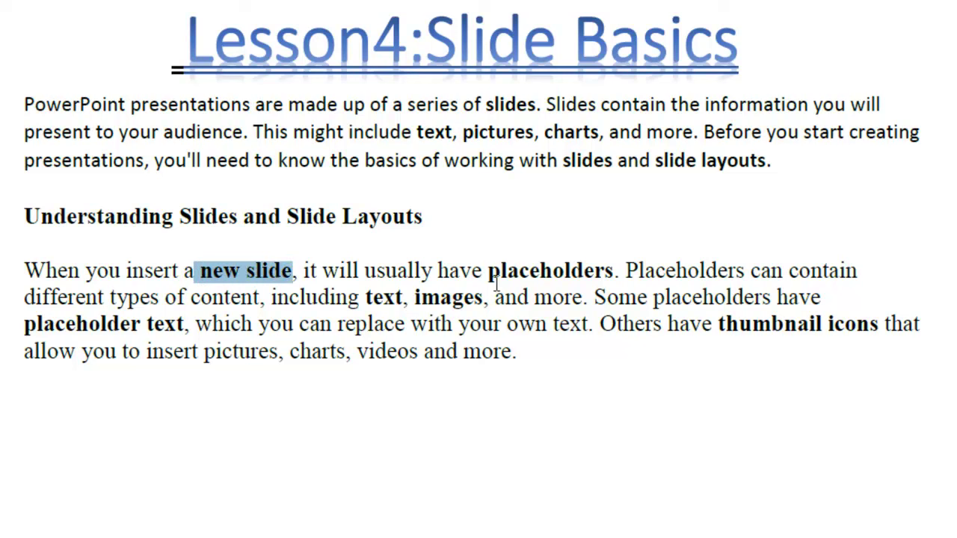
{"action": "double_click", "coordinate": [527, 270]}
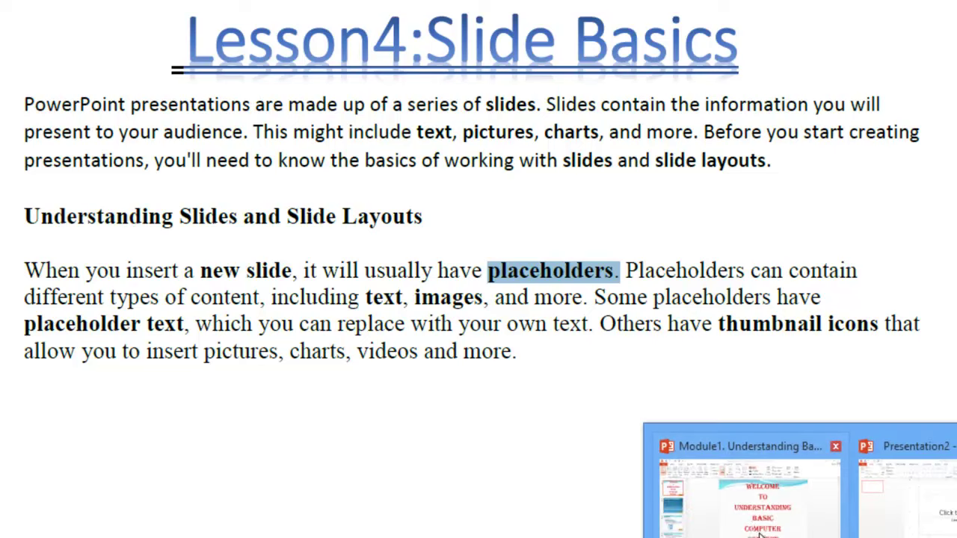
Switch to the Module1 presentation and browse slides 2 through 5
{"action": "left_click", "coordinate": [741, 506]}
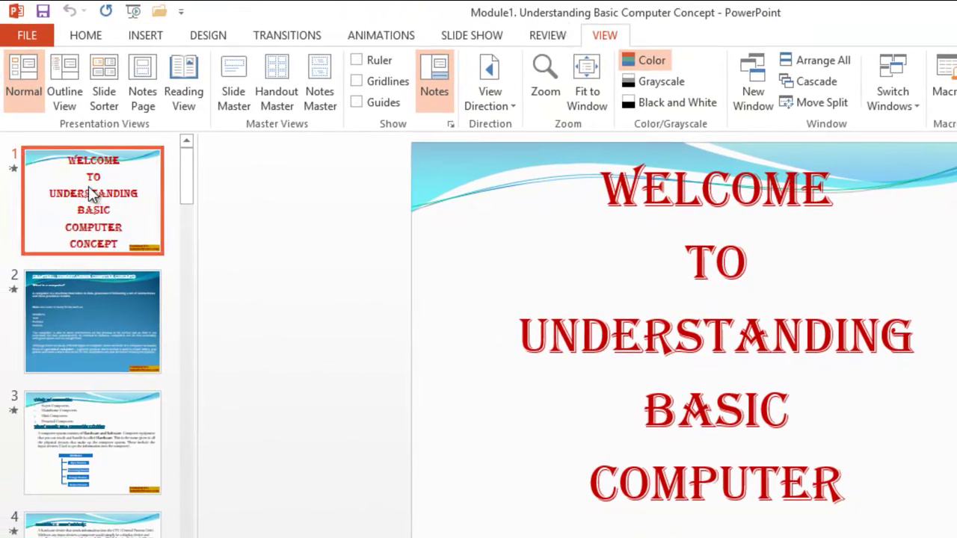
{"action": "left_click", "coordinate": [88, 315]}
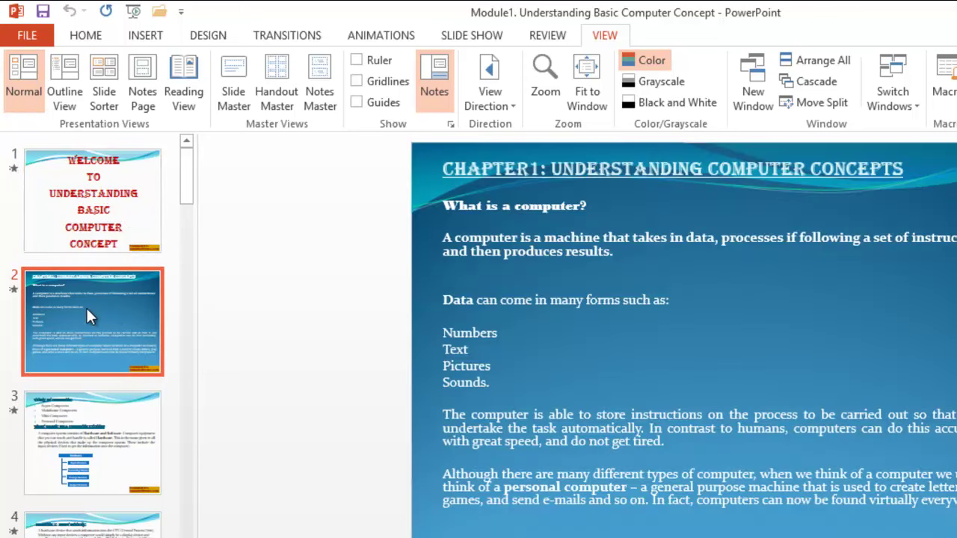
{"action": "left_click", "coordinate": [87, 433]}
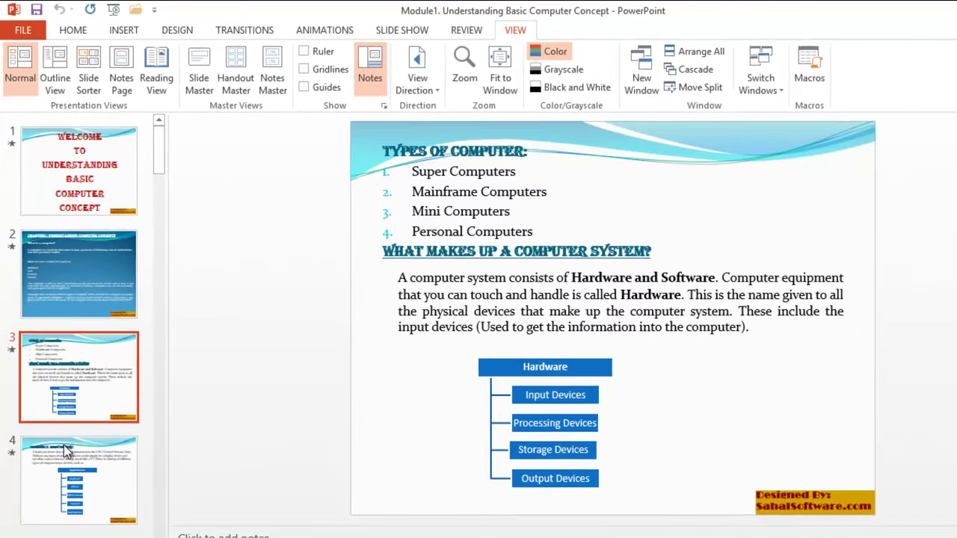
{"action": "left_click", "coordinate": [63, 445]}
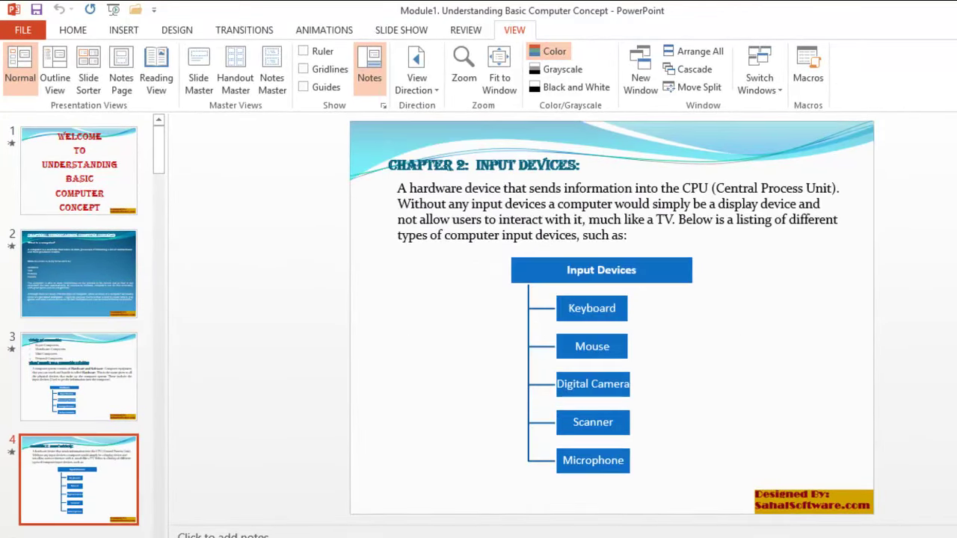
{"action": "scroll", "coordinate": [67, 447], "scroll_direction": "down", "scroll_amount": 3}
{"action": "left_click", "coordinate": [66, 447]}
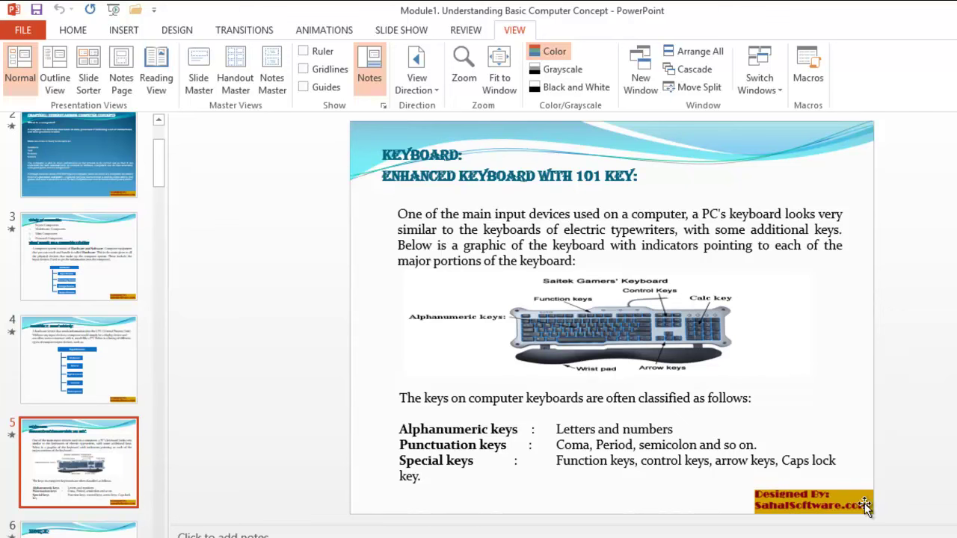
Select the Keyboard slide's text boxes and picture, then view the file's Info page
{"action": "left_click", "coordinate": [602, 471]}
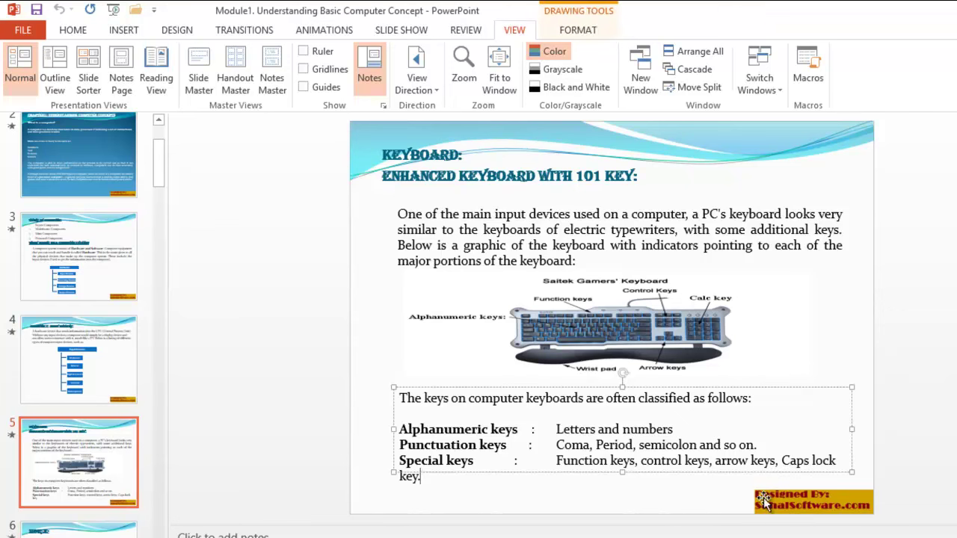
{"action": "left_click", "coordinate": [604, 329]}
{"action": "left_click", "coordinate": [596, 230]}
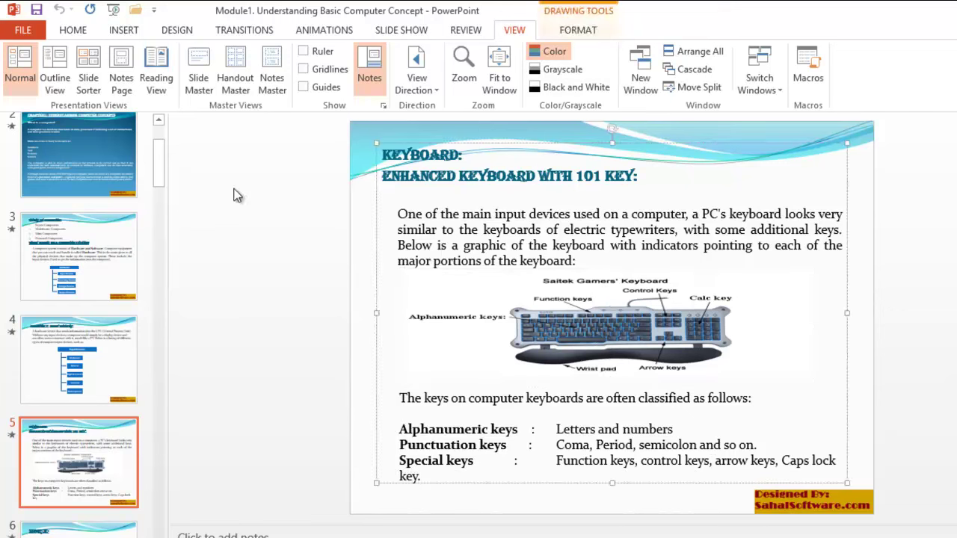
{"action": "left_click", "coordinate": [23, 29]}
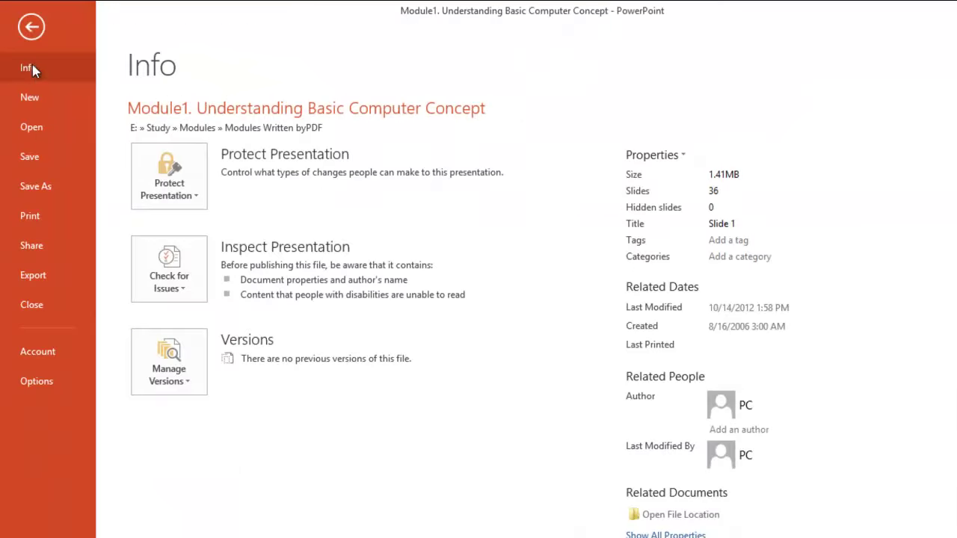
Create a new blank presentation, Presentation3, from the New page
{"action": "left_click", "coordinate": [31, 106]}
{"action": "left_click", "coordinate": [237, 214]}
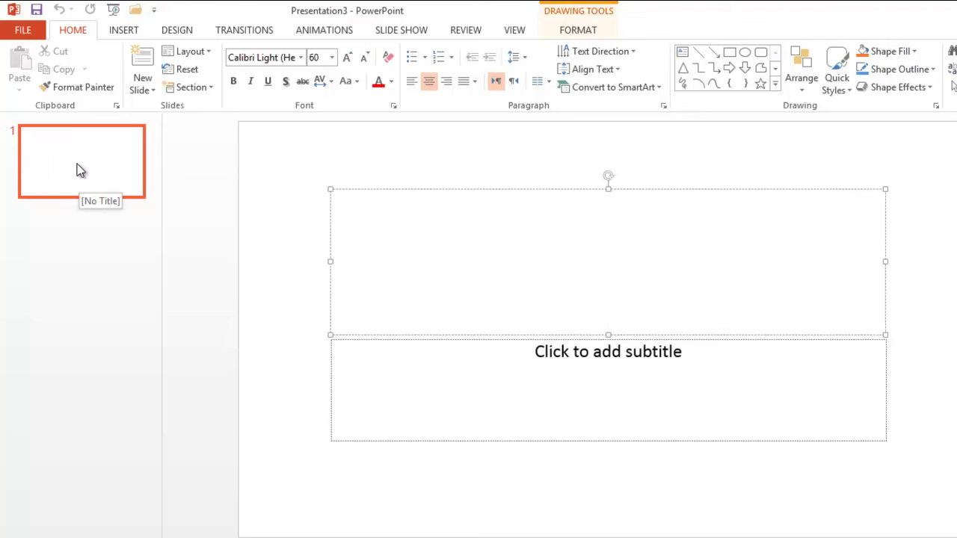
{"action": "left_click", "coordinate": [293, 315]}
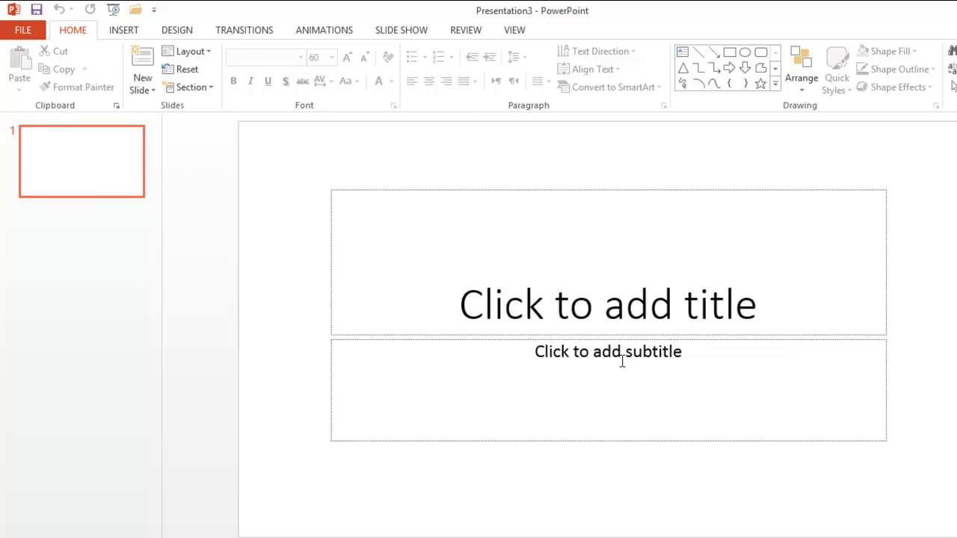
Title the slide 'Ogaysiis' and type the Somali sahalsoftware college exam notice as subtitle
{"action": "left_click", "coordinate": [631, 309]}
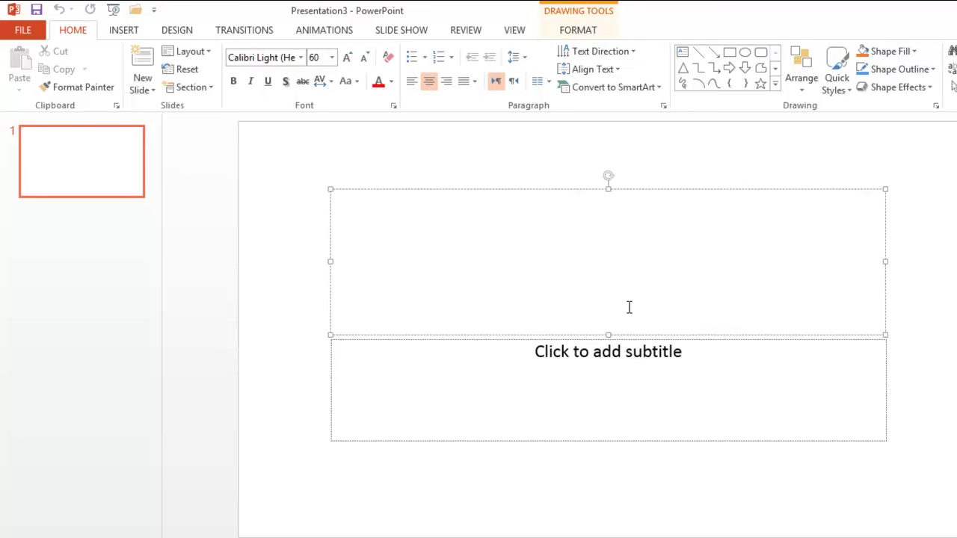
{"action": "type", "text": "Ogaysii"}
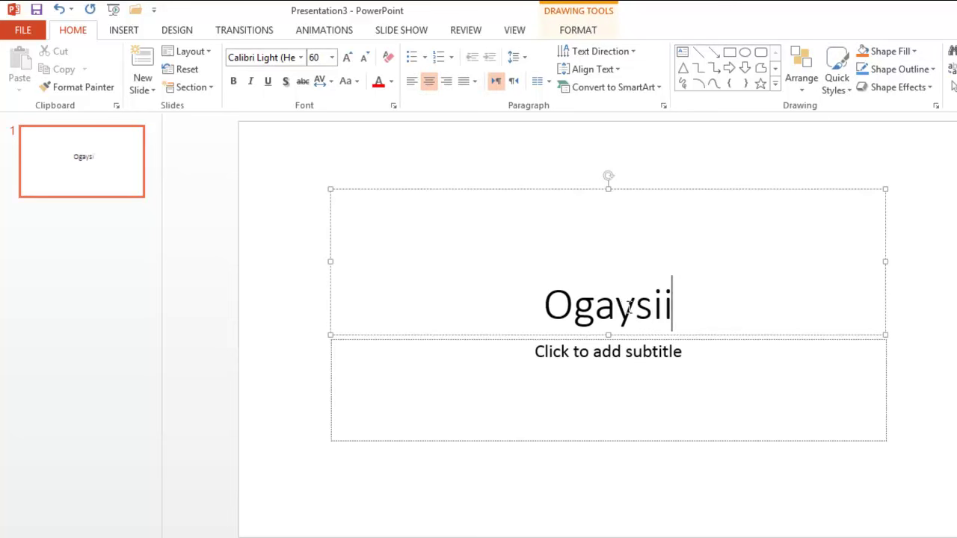
{"action": "type", "text": "s"}
{"action": "left_click", "coordinate": [702, 359]}
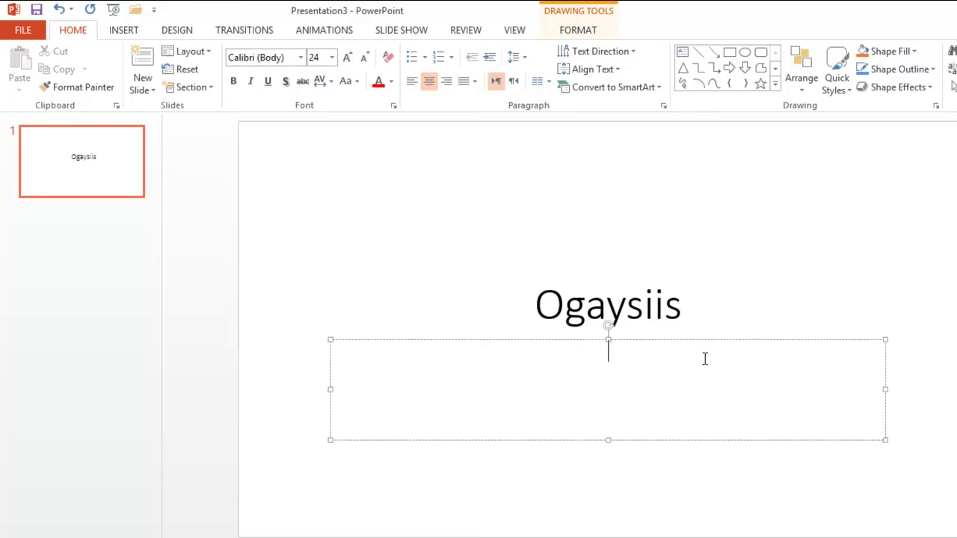
{"action": "type", "text": "Waxaa la"}
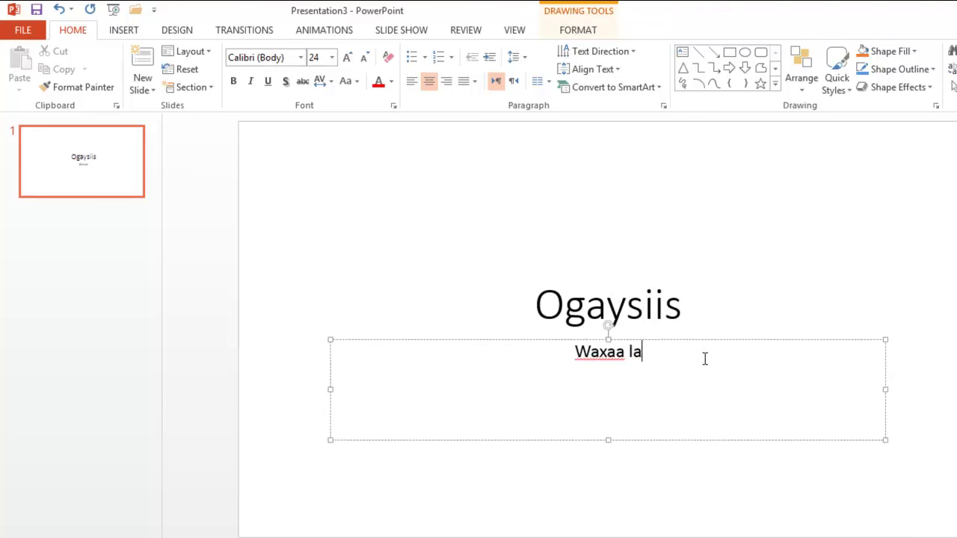
{"action": "type", "text": " ogaysiinayaa dha"}
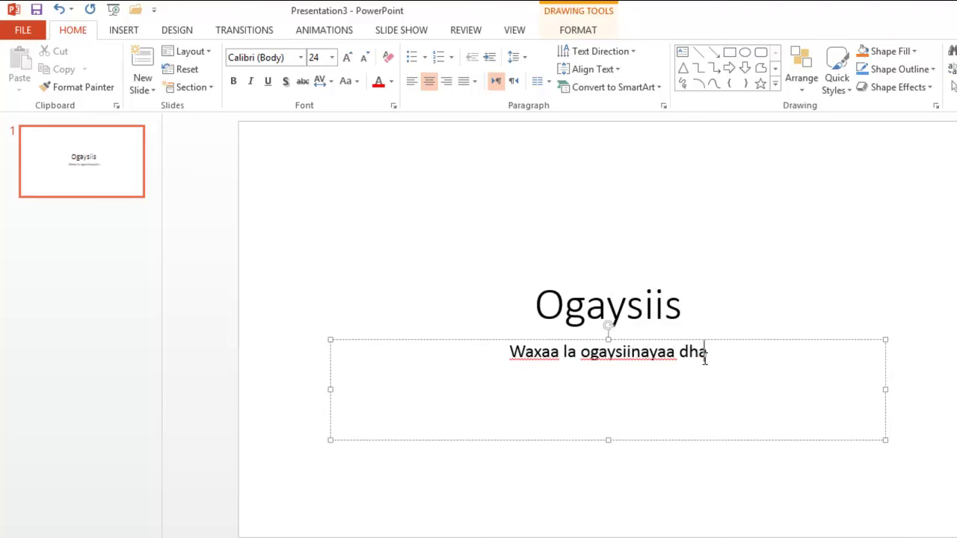
{"action": "type", "text": "mmaan arday"}
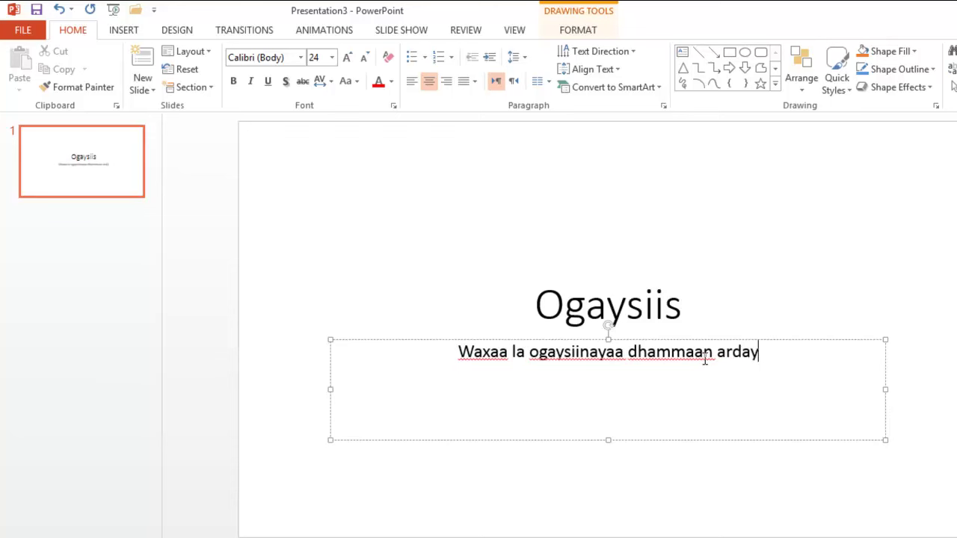
{"action": "type", "text": "da waxkabar"}
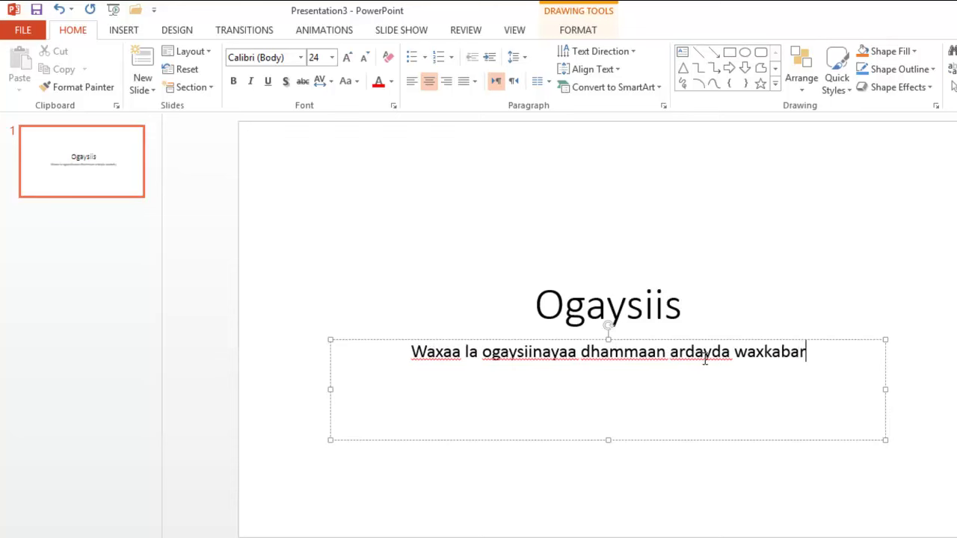
{"action": "type", "text": "ata sahalsoftwa"}
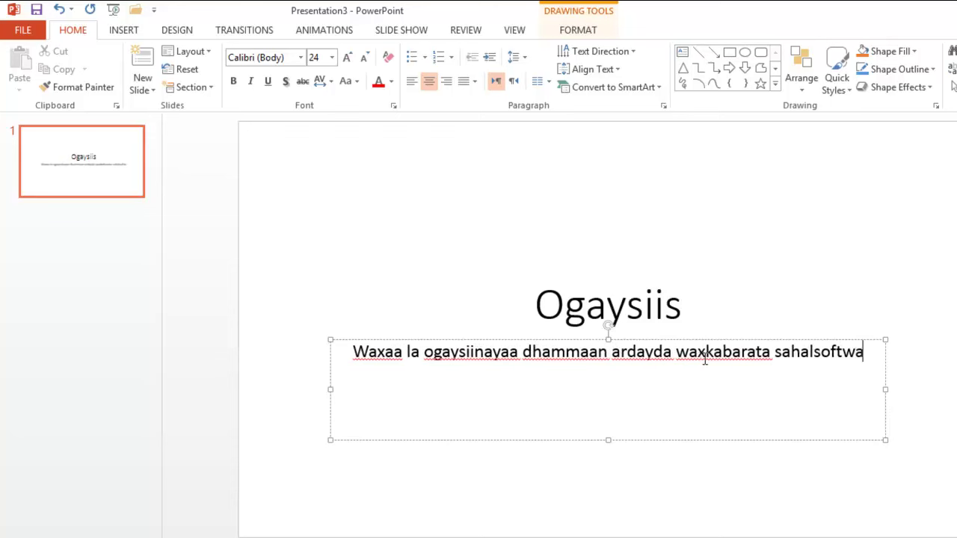
{"action": "type", "text": "re college"}
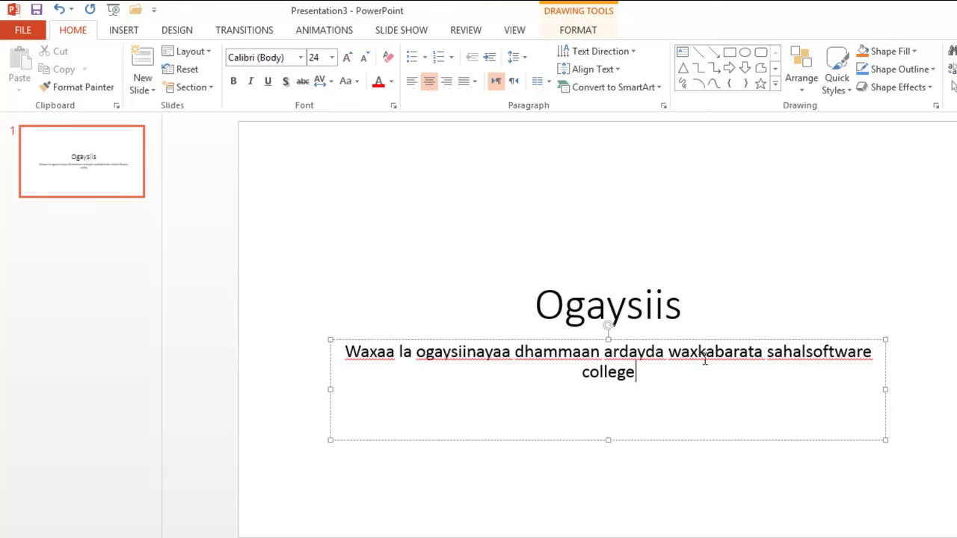
{"action": "type", "text": " in ay u diya"}
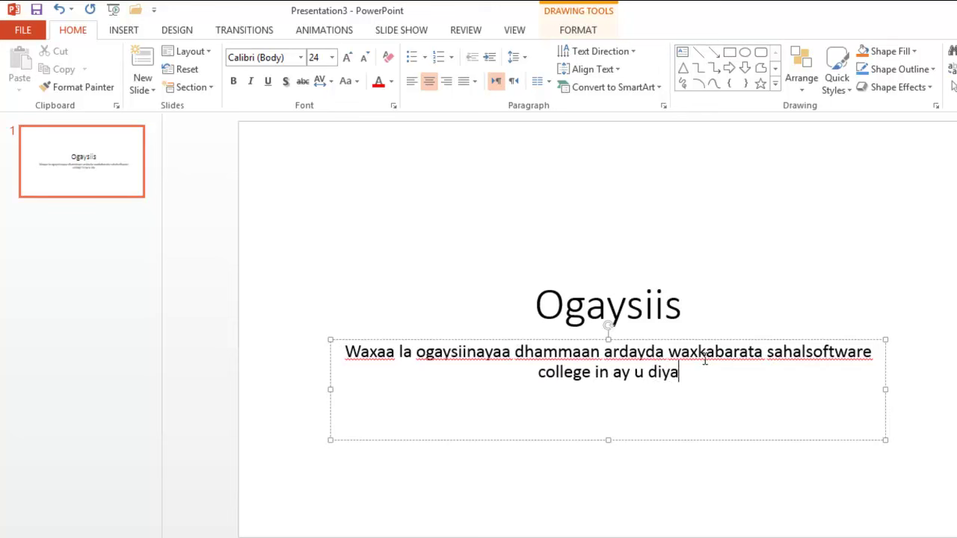
{"action": "type", "text": "r garoobaan im"}
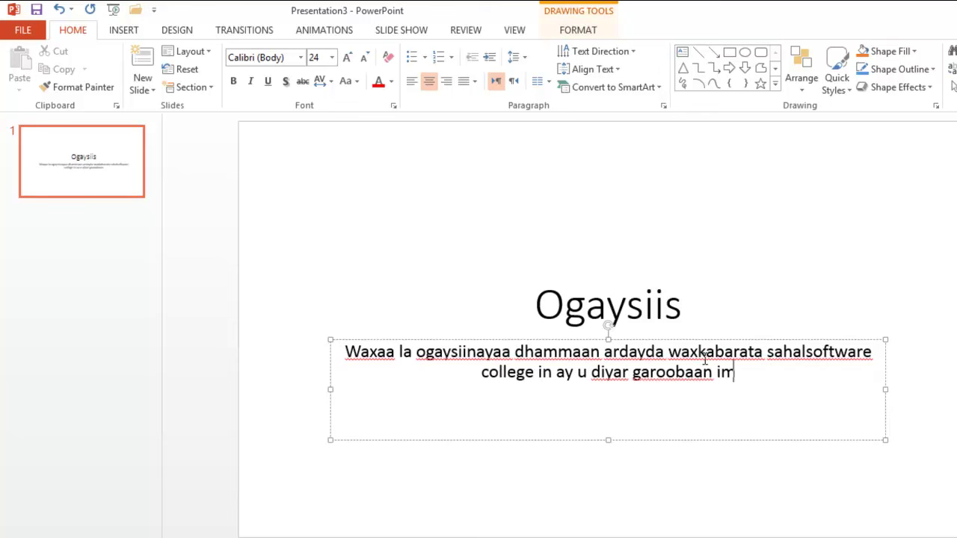
{"action": "type", "text": "tixaankii bil"}
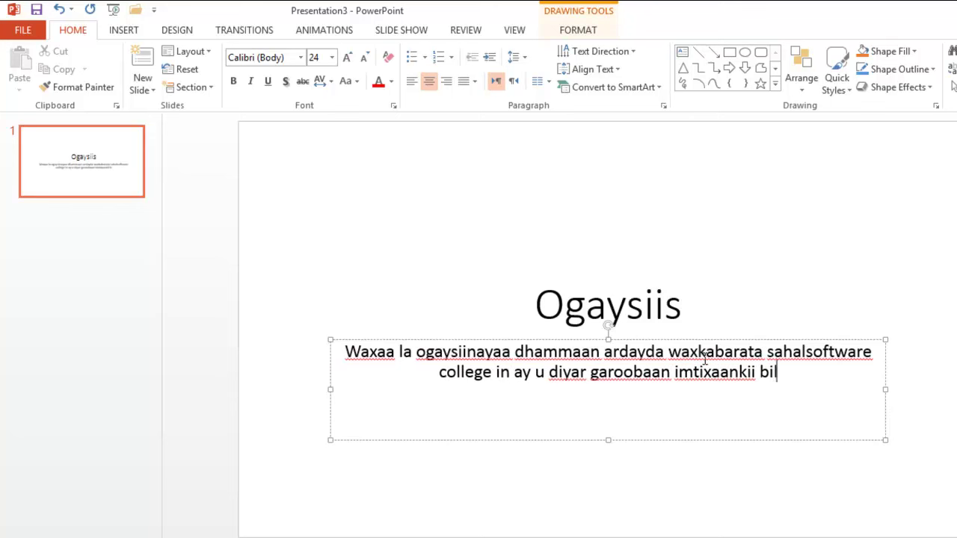
{"action": "type", "text": "l"}
{"action": "key", "text": "BackSpace"}
{"action": "type", "text": "aha aha"}
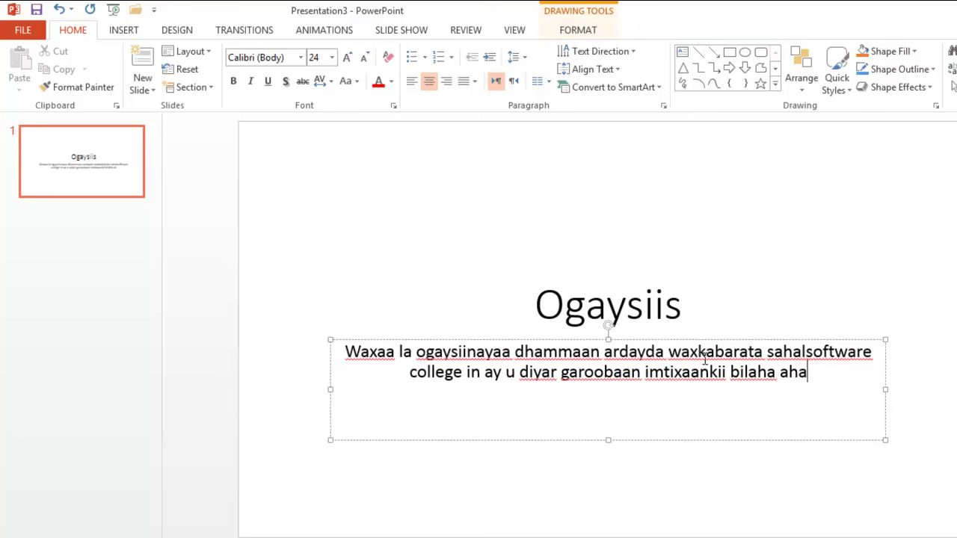
{"action": "type", "text": "a"}
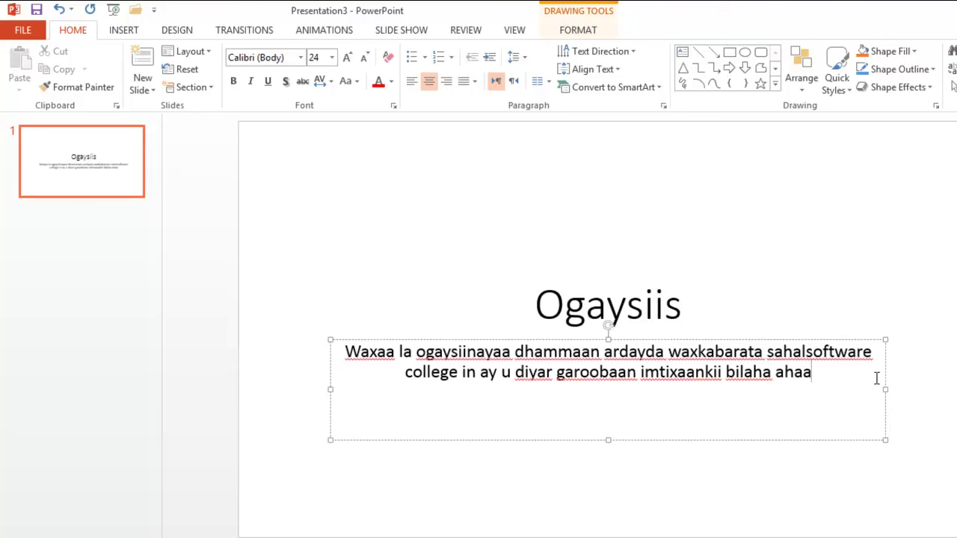
Shorten the notice text box and shrink the Ogaysiis title box
{"action": "left_click", "coordinate": [888, 342]}
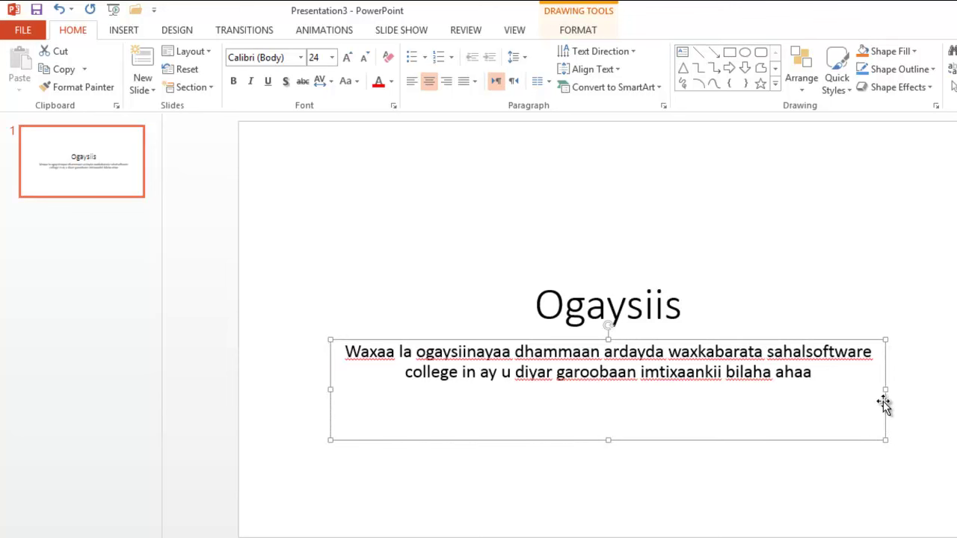
{"action": "left_click_drag", "start_coordinate": [612, 439], "coordinate": [613, 415]}
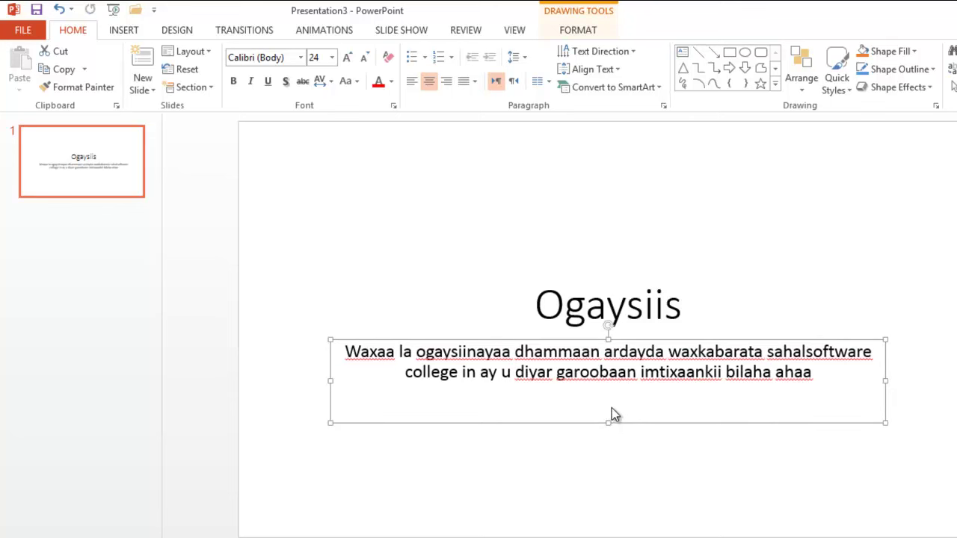
{"action": "left_click", "coordinate": [615, 398]}
{"action": "left_click", "coordinate": [634, 320]}
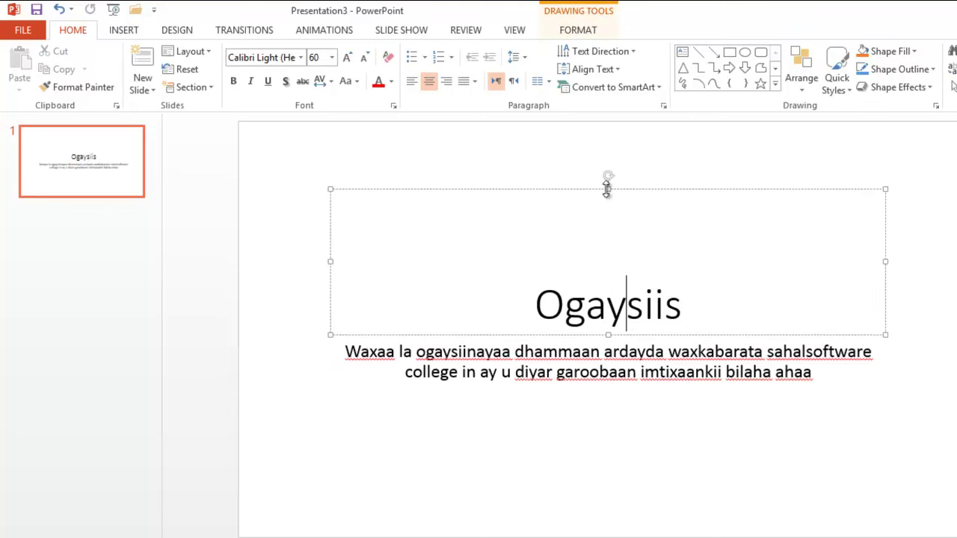
{"action": "mouse_move", "coordinate": [607, 187]}
{"action": "left_mouse_down"}
{"action": "mouse_move", "coordinate": [606, 288]}
{"action": "mouse_move", "coordinate": [532, 218]}
{"action": "left_mouse_up"}
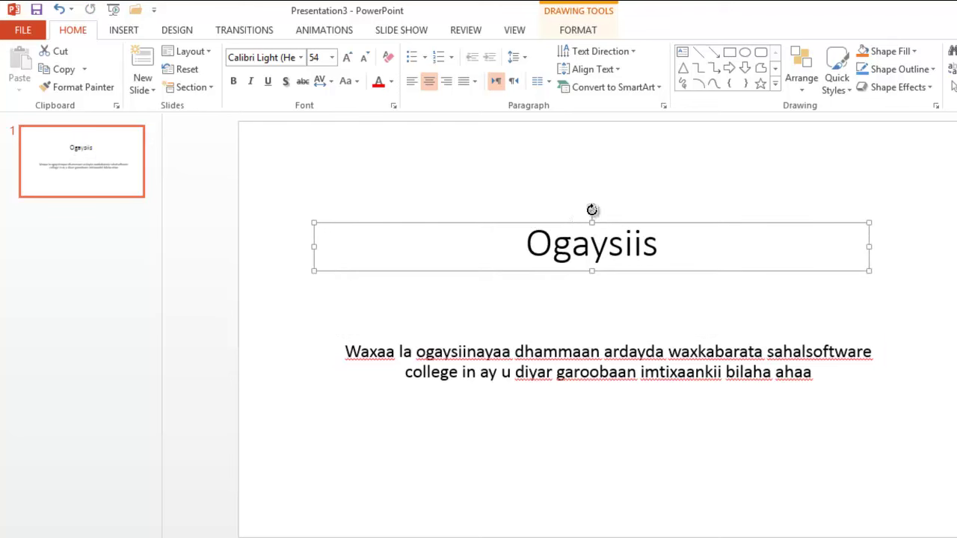
Rotate the Ogaysiis title to 180° and tilt the notice paragraph diagonally
{"action": "left_click_drag", "start_coordinate": [592, 210], "coordinate": [595, 283]}
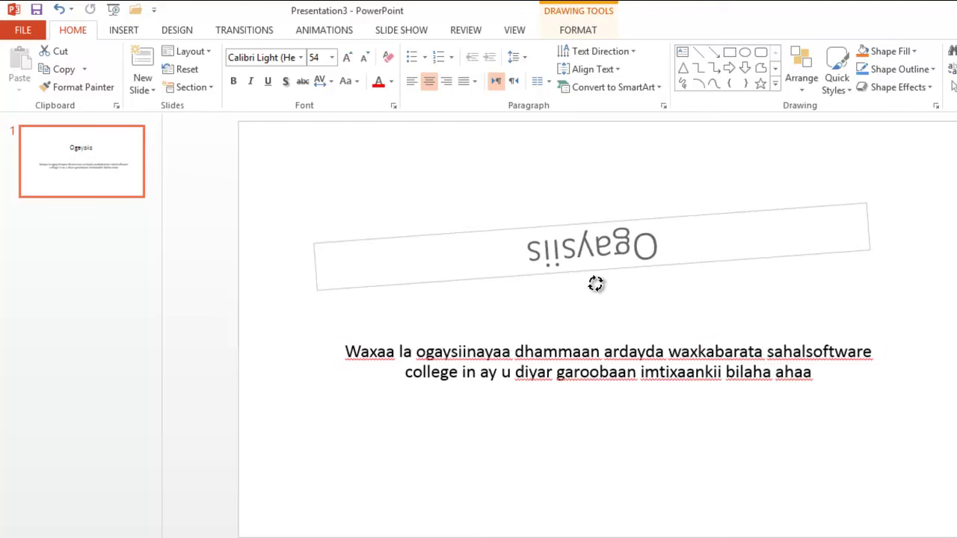
{"action": "left_click_drag", "start_coordinate": [596, 284], "coordinate": [598, 297]}
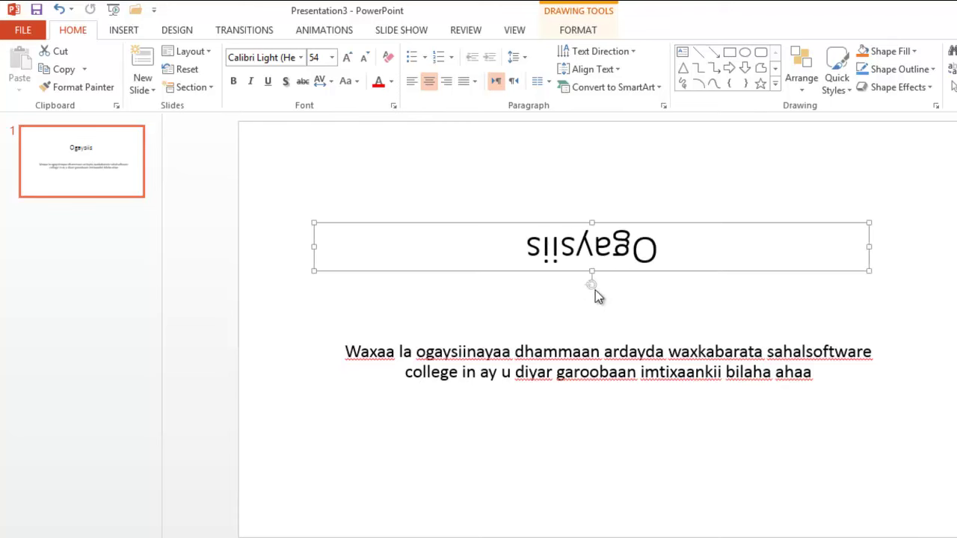
{"action": "left_click", "coordinate": [645, 329]}
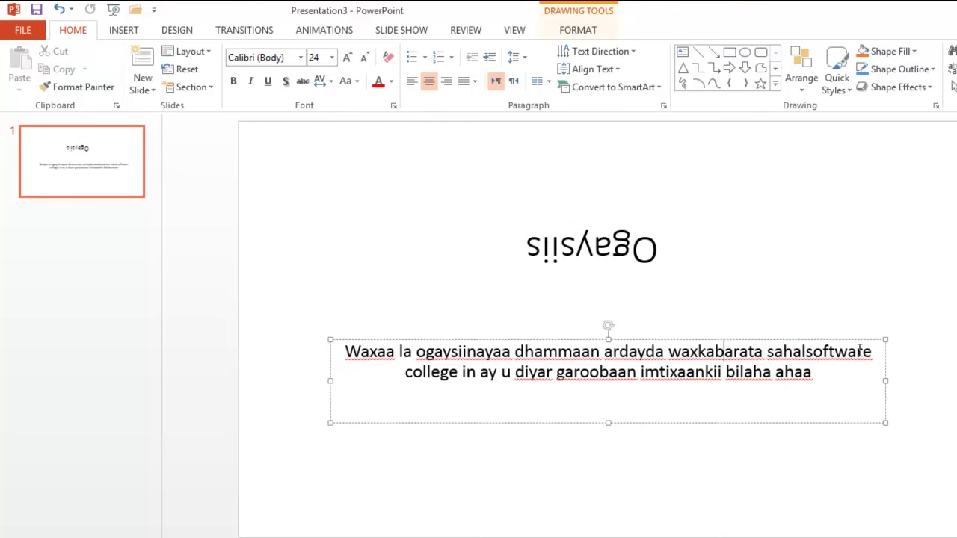
{"action": "mouse_move", "coordinate": [610, 326]}
{"action": "left_mouse_down"}
{"action": "mouse_move", "coordinate": [567, 322]}
{"action": "mouse_move", "coordinate": [579, 327]}
{"action": "left_mouse_up"}
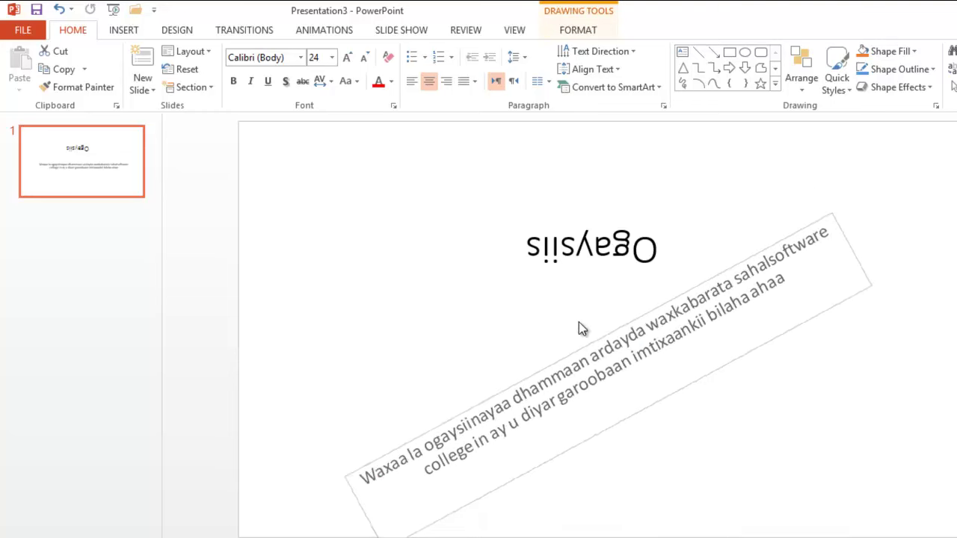
{"action": "left_click", "coordinate": [860, 407]}
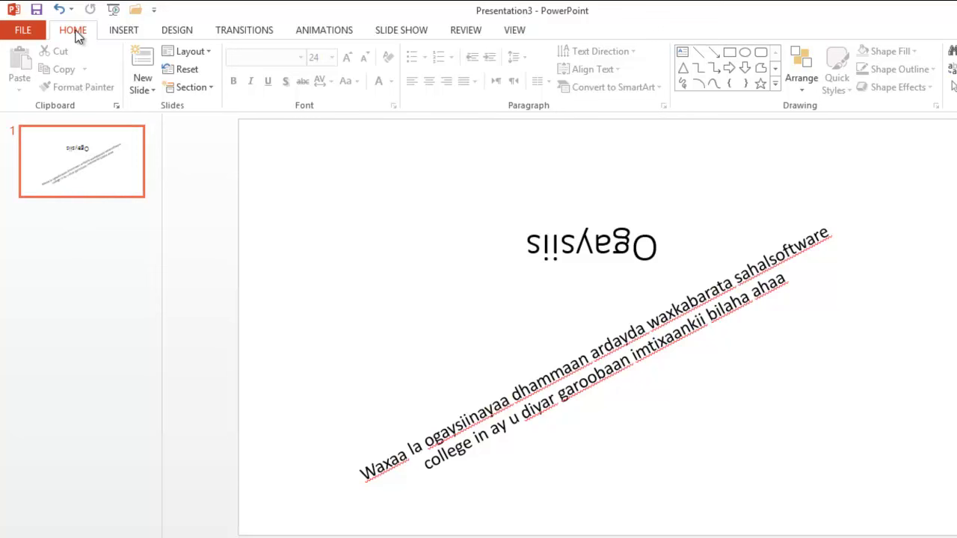
Add a second slide using the Title and Two Content layout
{"action": "left_click", "coordinate": [140, 89]}
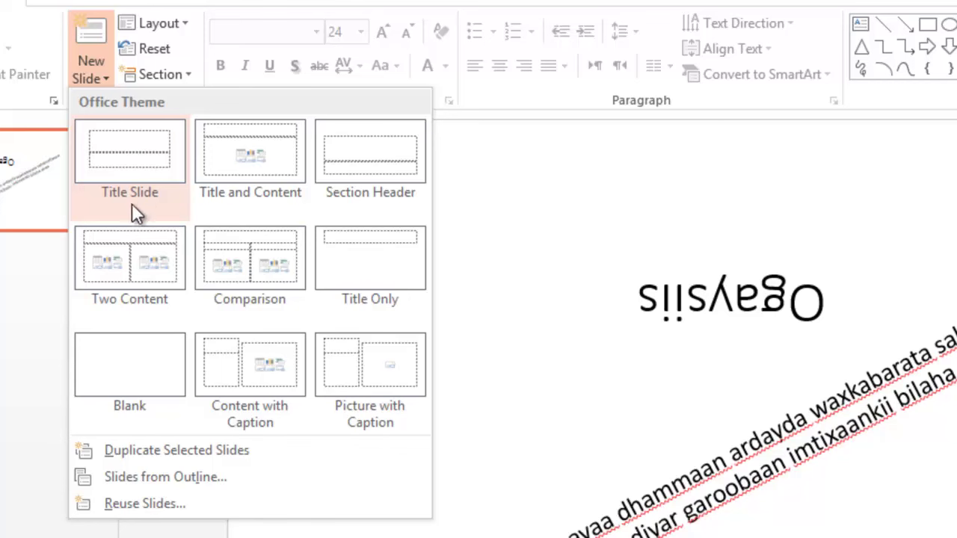
{"action": "left_click", "coordinate": [133, 262]}
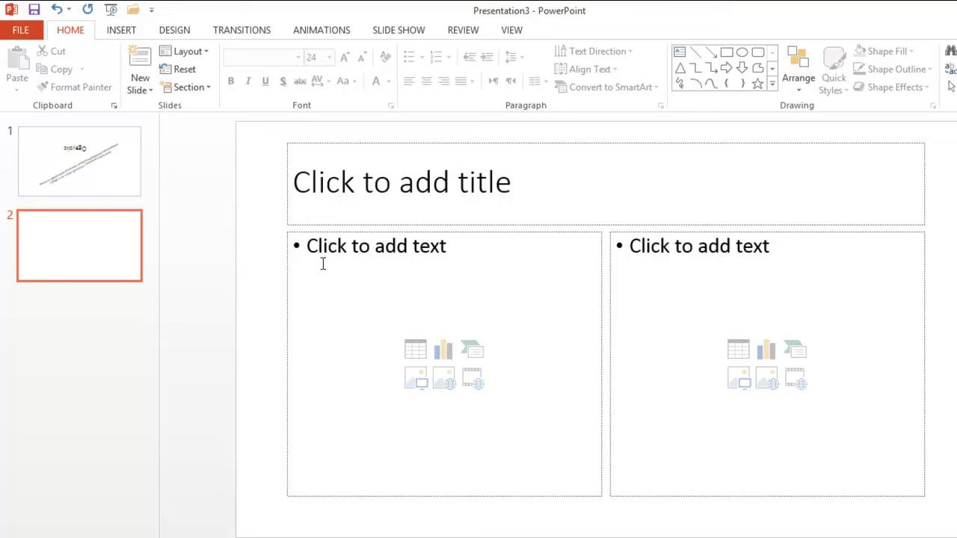
{"action": "right_click", "coordinate": [72, 250]}
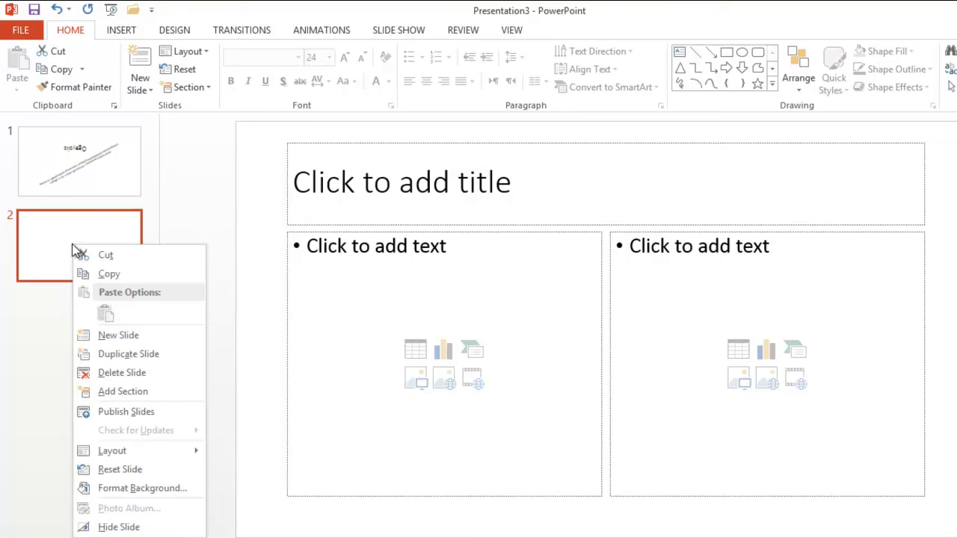
{"action": "left_click", "coordinate": [35, 241]}
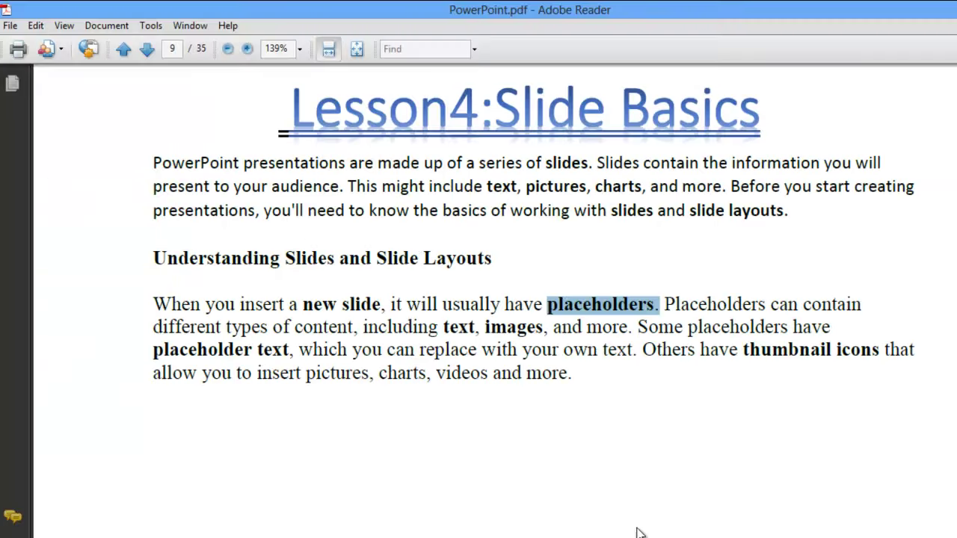
Scroll the handout to Working with Slides and highlight the New Slide steps
{"action": "scroll", "coordinate": [606, 469], "scroll_direction": "down", "scroll_amount": 1}
{"action": "scroll", "coordinate": [606, 469], "scroll_direction": "down", "scroll_amount": 5}
{"action": "scroll", "coordinate": [605, 469], "scroll_direction": "down", "scroll_amount": 3}
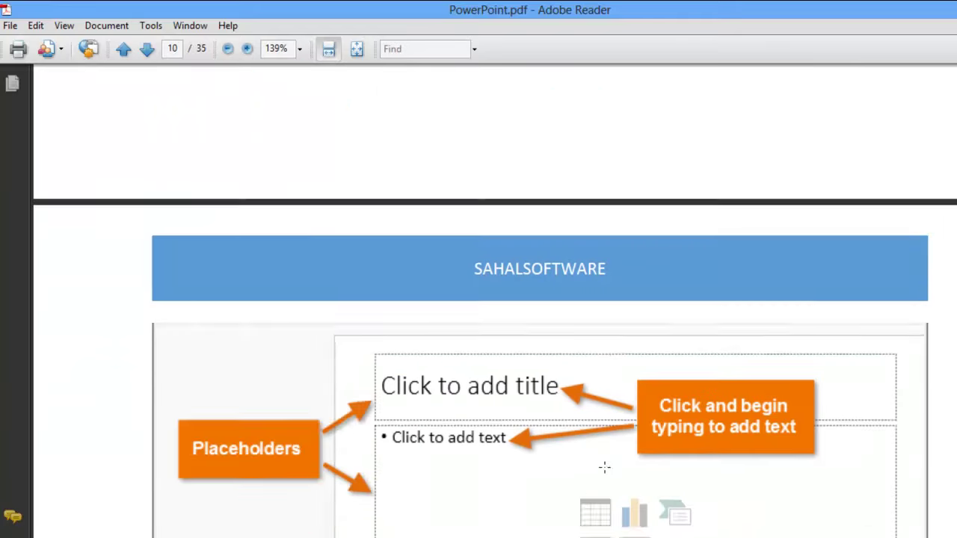
{"action": "scroll", "coordinate": [604, 467], "scroll_direction": "down", "scroll_amount": 2}
{"action": "scroll", "coordinate": [599, 458], "scroll_direction": "down", "scroll_amount": 1}
{"action": "scroll", "coordinate": [598, 455], "scroll_direction": "down", "scroll_amount": 1}
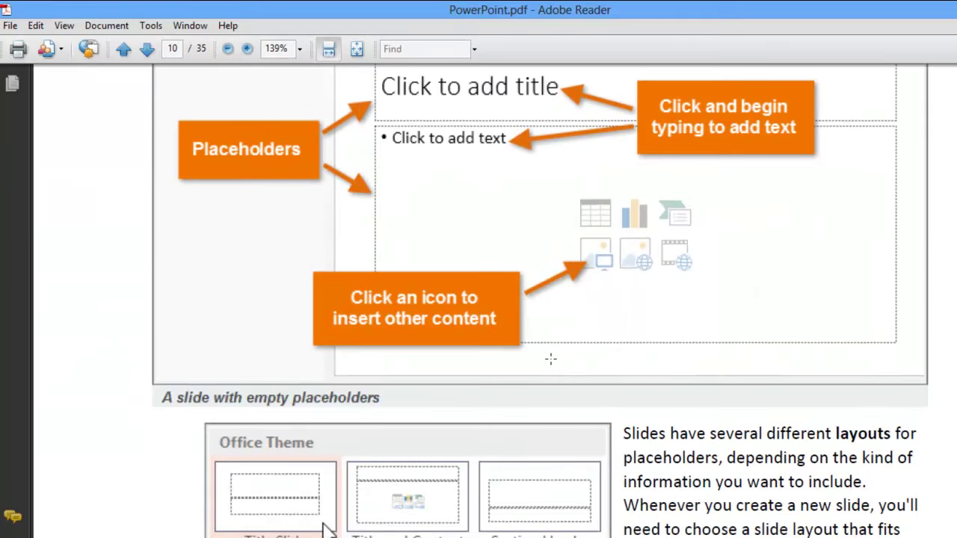
{"action": "scroll", "coordinate": [551, 359], "scroll_direction": "down", "scroll_amount": 3}
{"action": "scroll", "coordinate": [538, 299], "scroll_direction": "down", "scroll_amount": 2}
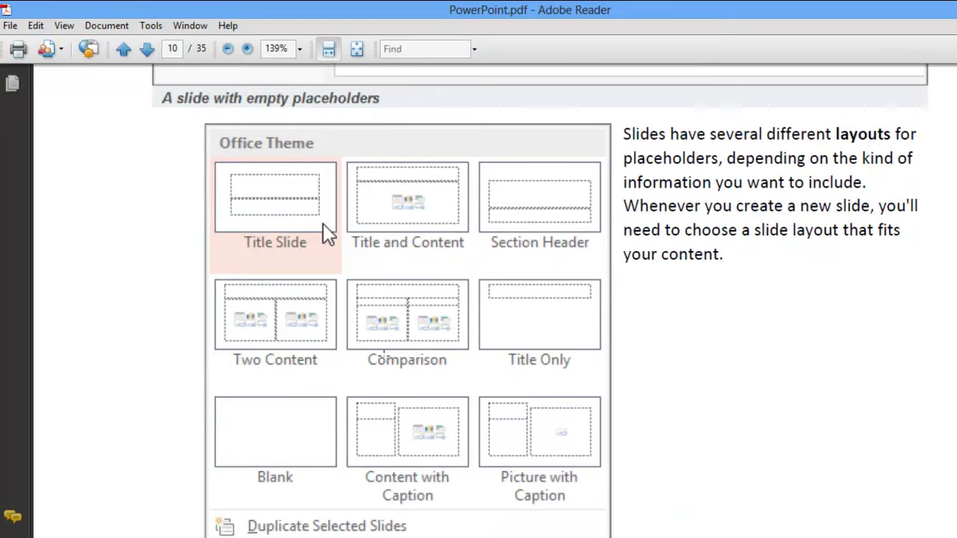
{"action": "scroll", "coordinate": [538, 299], "scroll_direction": "down", "scroll_amount": 2}
{"action": "scroll", "coordinate": [403, 269], "scroll_direction": "down", "scroll_amount": 3}
{"action": "scroll", "coordinate": [404, 269], "scroll_direction": "down", "scroll_amount": 2}
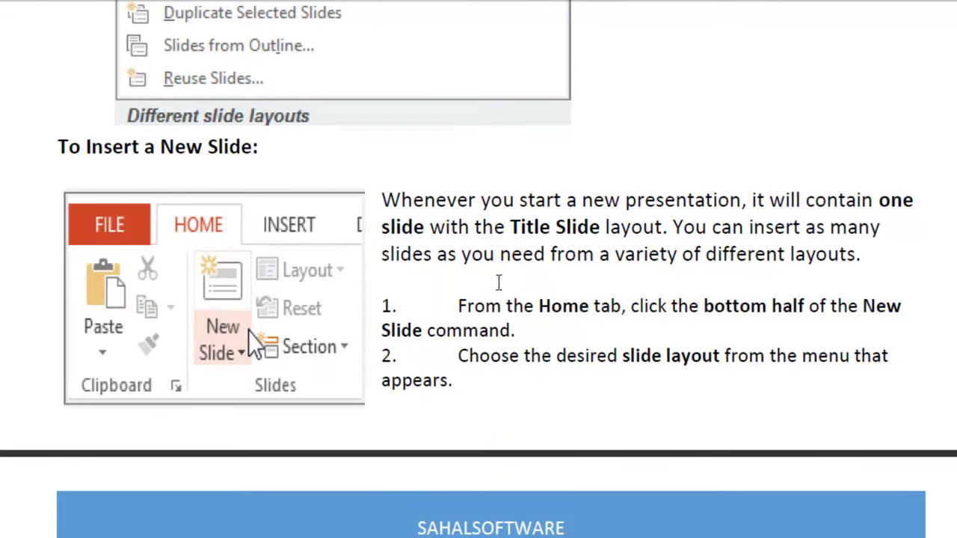
{"action": "scroll", "coordinate": [561, 290], "scroll_direction": "down", "scroll_amount": 1}
{"action": "left_click_drag", "start_coordinate": [552, 270], "coordinate": [666, 270]}
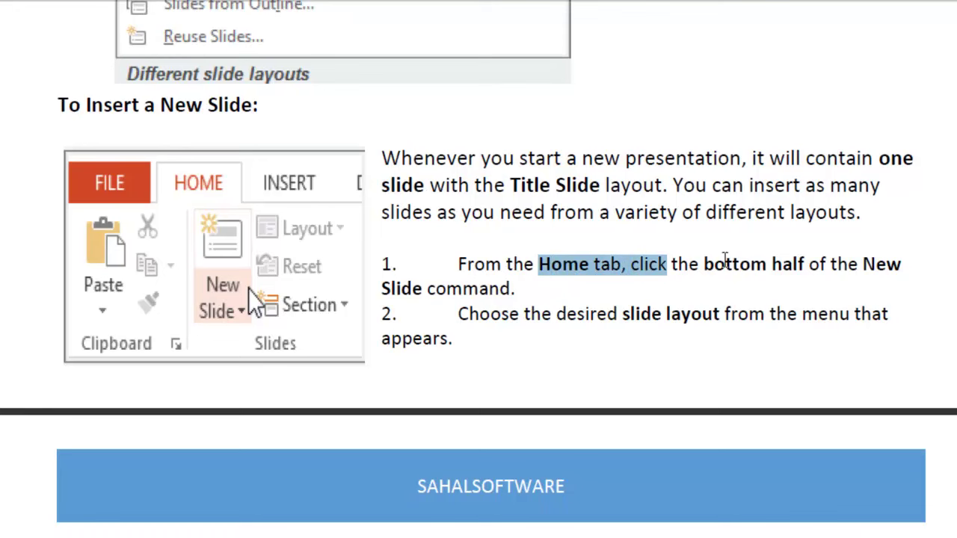
{"action": "left_click_drag", "start_coordinate": [416, 290], "coordinate": [502, 290]}
{"action": "left_click_drag", "start_coordinate": [621, 314], "coordinate": [719, 314]}
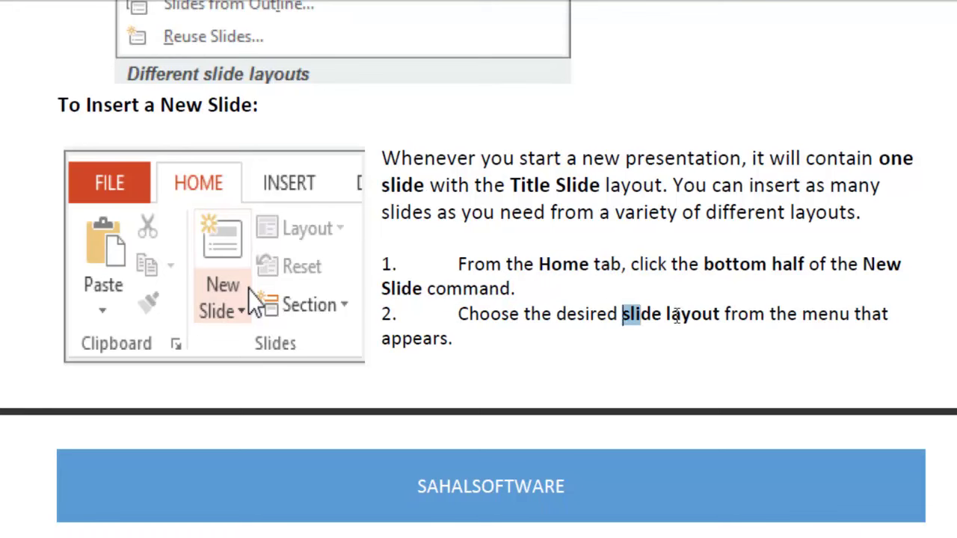
Read on to the Duplicate Slides section, then bring Presentation2 to the front
{"action": "scroll", "coordinate": [695, 324], "scroll_direction": "down", "scroll_amount": 2}
{"action": "scroll", "coordinate": [692, 323], "scroll_direction": "down", "scroll_amount": 5}
{"action": "scroll", "coordinate": [685, 321], "scroll_direction": "down", "scroll_amount": 4}
{"action": "scroll", "coordinate": [684, 321], "scroll_direction": "down", "scroll_amount": 4}
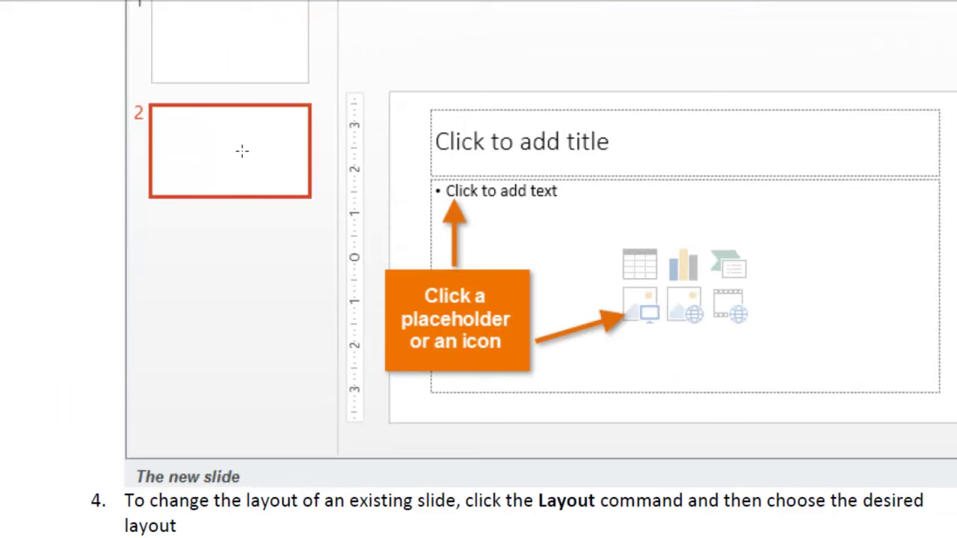
{"action": "scroll", "coordinate": [249, 267], "scroll_direction": "down", "scroll_amount": 5}
{"action": "scroll", "coordinate": [266, 292], "scroll_direction": "down", "scroll_amount": 5}
{"action": "scroll", "coordinate": [261, 295], "scroll_direction": "down", "scroll_amount": 2}
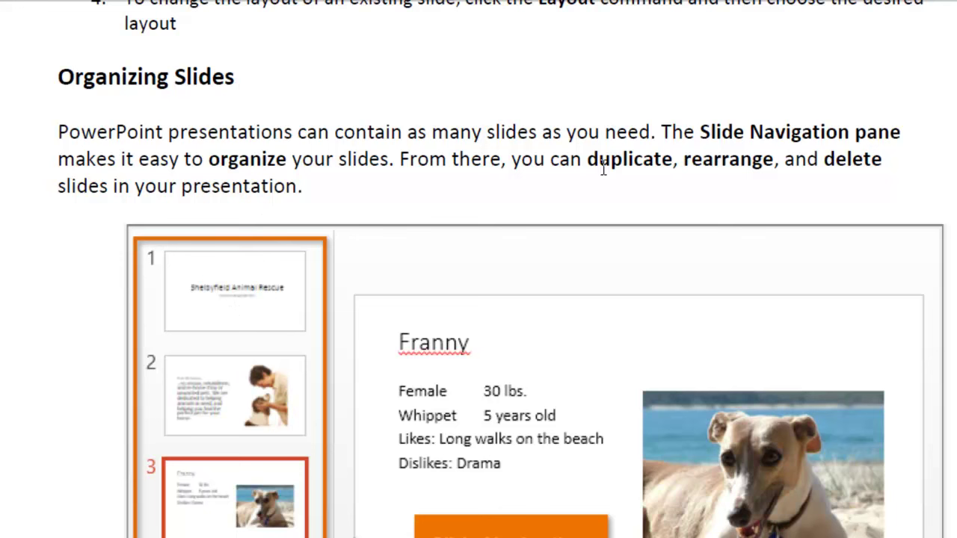
{"action": "scroll", "coordinate": [523, 313], "scroll_direction": "down", "scroll_amount": 4}
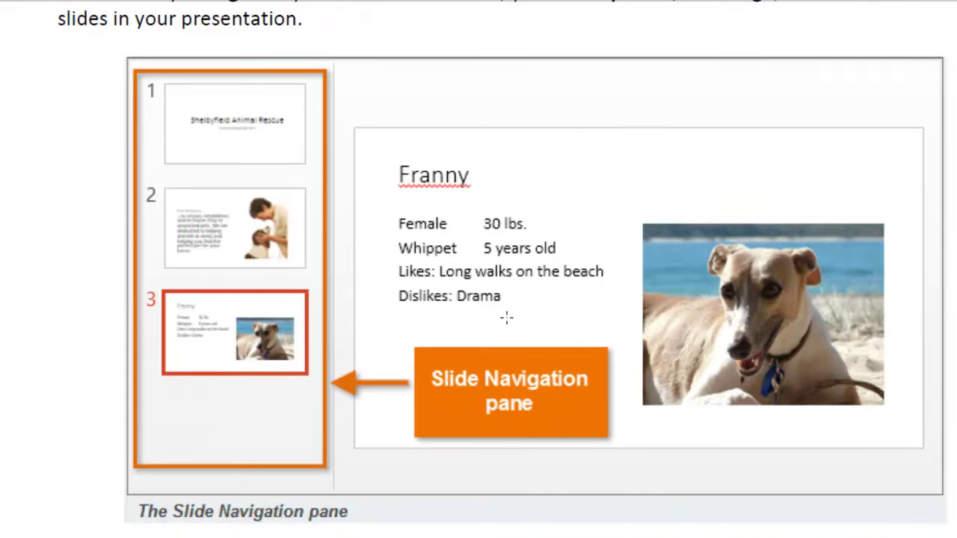
{"action": "scroll", "coordinate": [508, 321], "scroll_direction": "down", "scroll_amount": 5}
{"action": "scroll", "coordinate": [506, 318], "scroll_direction": "down", "scroll_amount": 8}
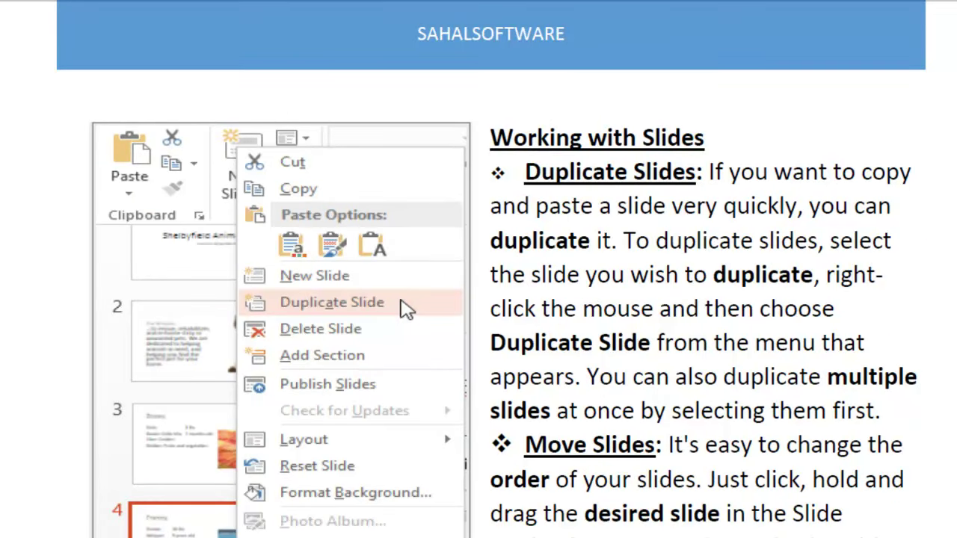
{"action": "mouse_move", "coordinate": [781, 523]}
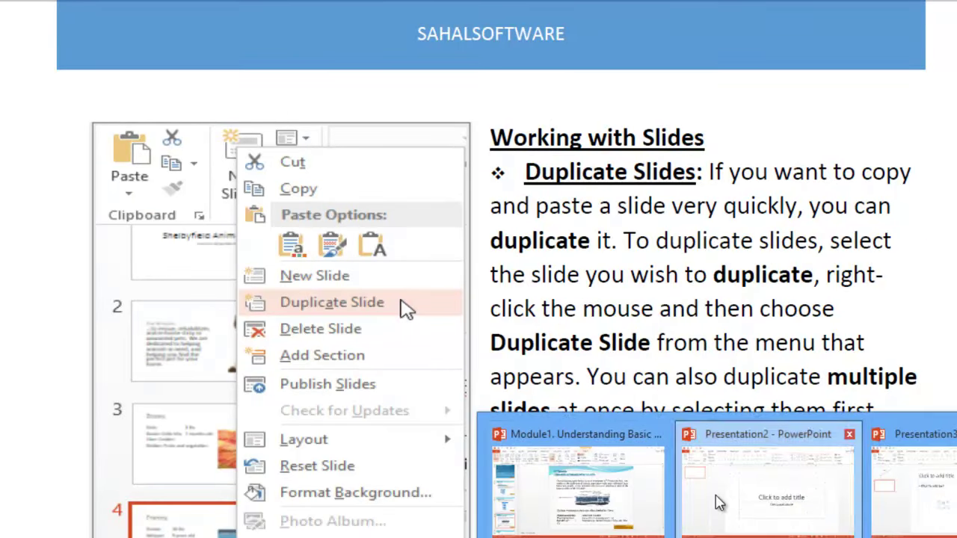
{"action": "left_click", "coordinate": [781, 494]}
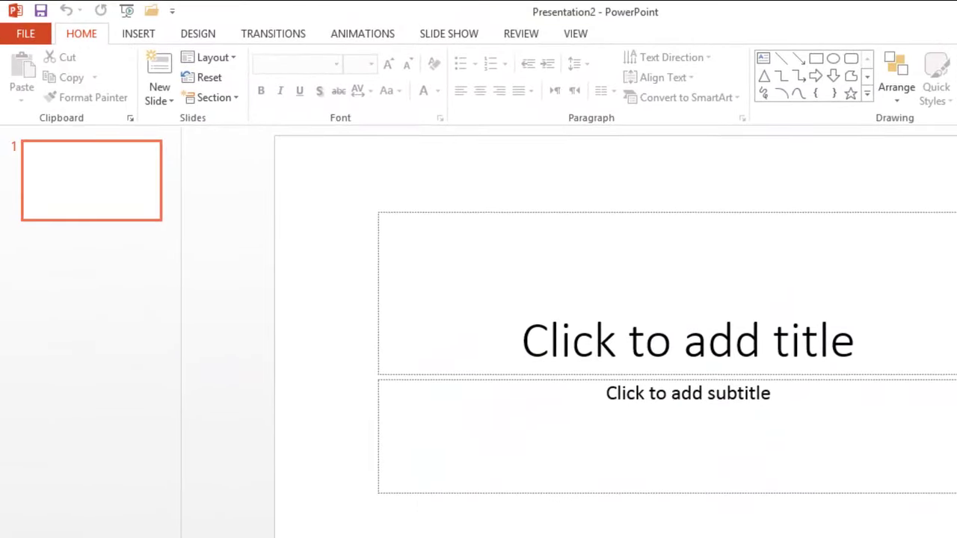
In Presentation3, delete the empty Two Content second slide
{"action": "mouse_move", "coordinate": [777, 537]}
{"action": "left_click", "coordinate": [871, 516]}
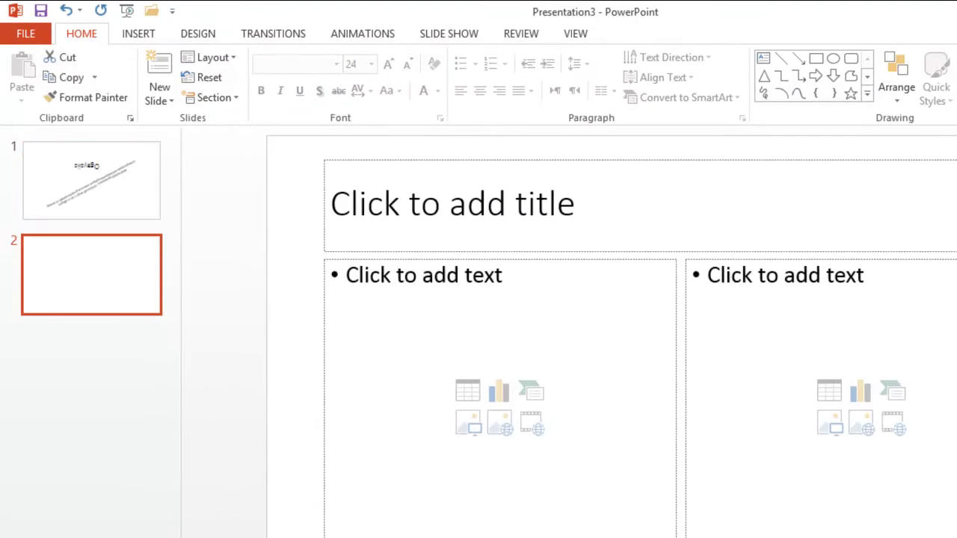
{"action": "left_click", "coordinate": [85, 199]}
{"action": "left_click", "coordinate": [89, 284]}
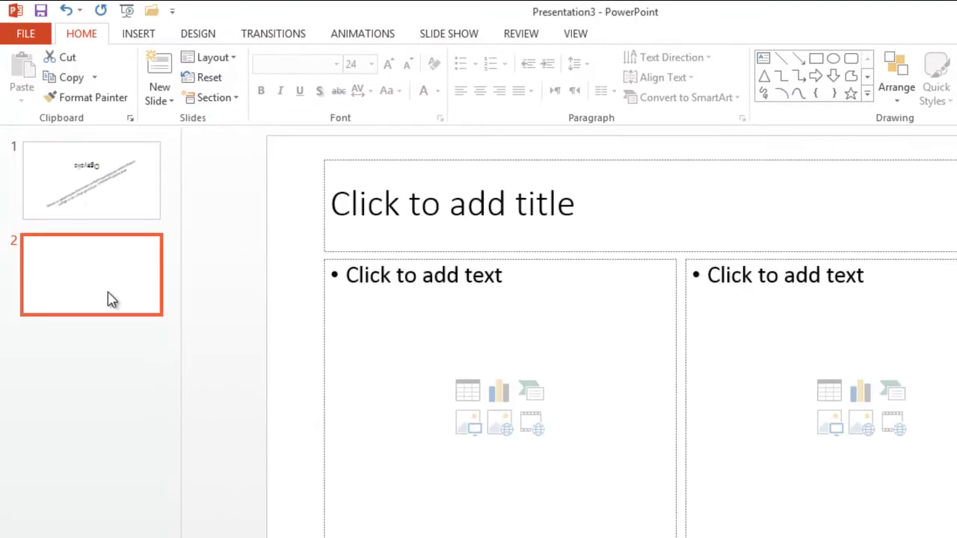
{"action": "right_click", "coordinate": [105, 277]}
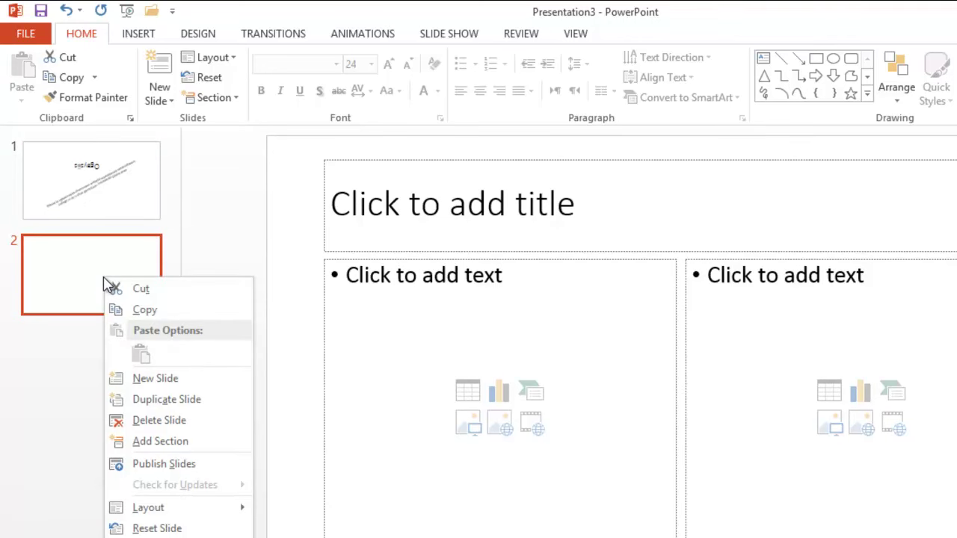
{"action": "left_click", "coordinate": [149, 423]}
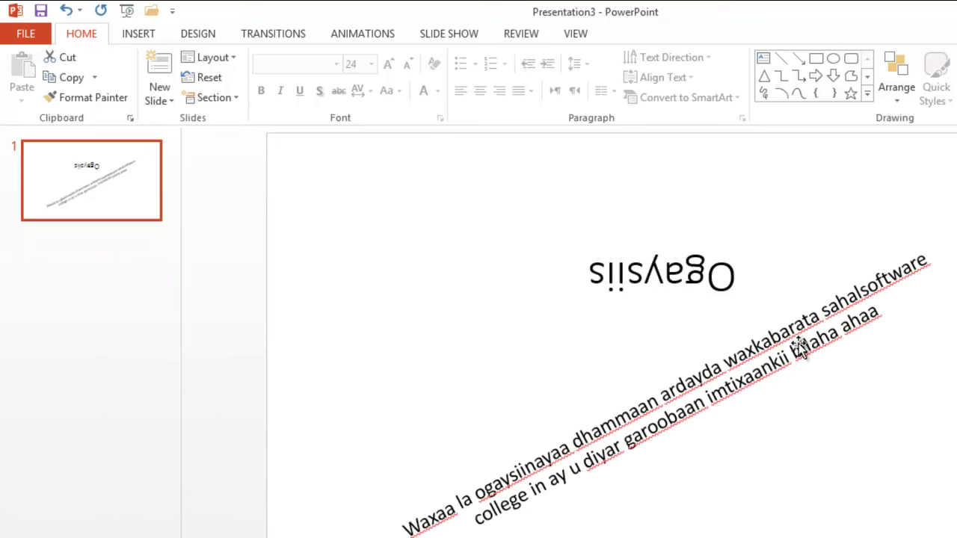
Duplicate the Ogaysiis title slide twice to make three identical slides
{"action": "right_click", "coordinate": [88, 172]}
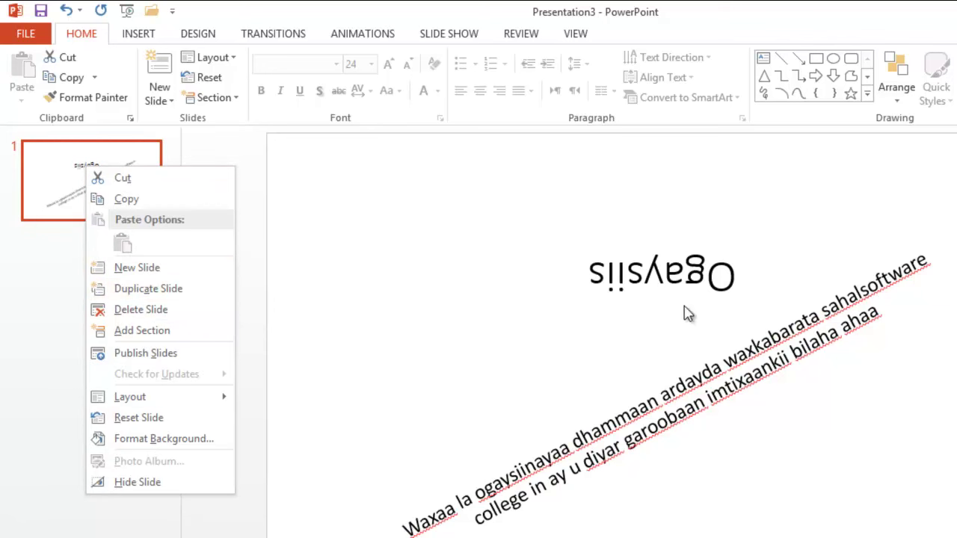
{"action": "left_click", "coordinate": [121, 290]}
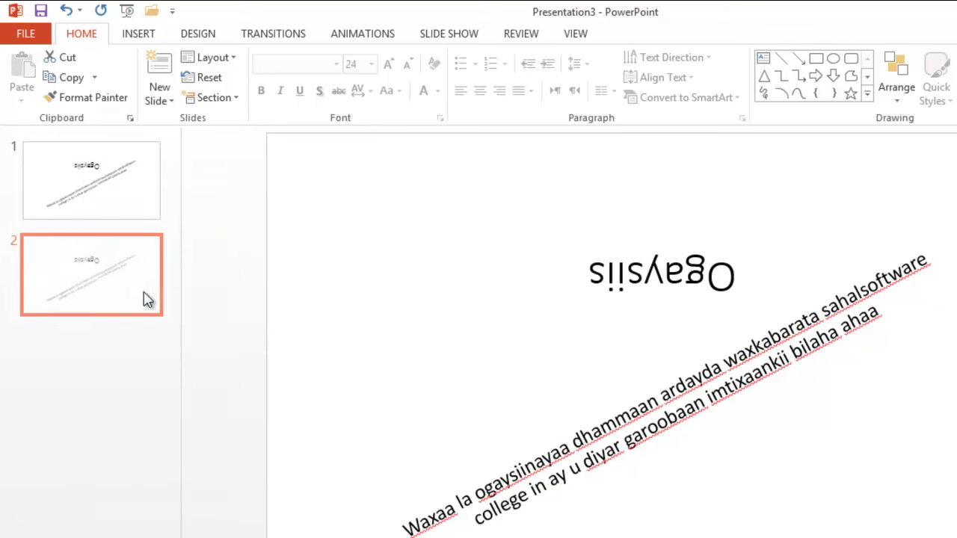
{"action": "right_click", "coordinate": [105, 286]}
{"action": "left_click", "coordinate": [171, 412]}
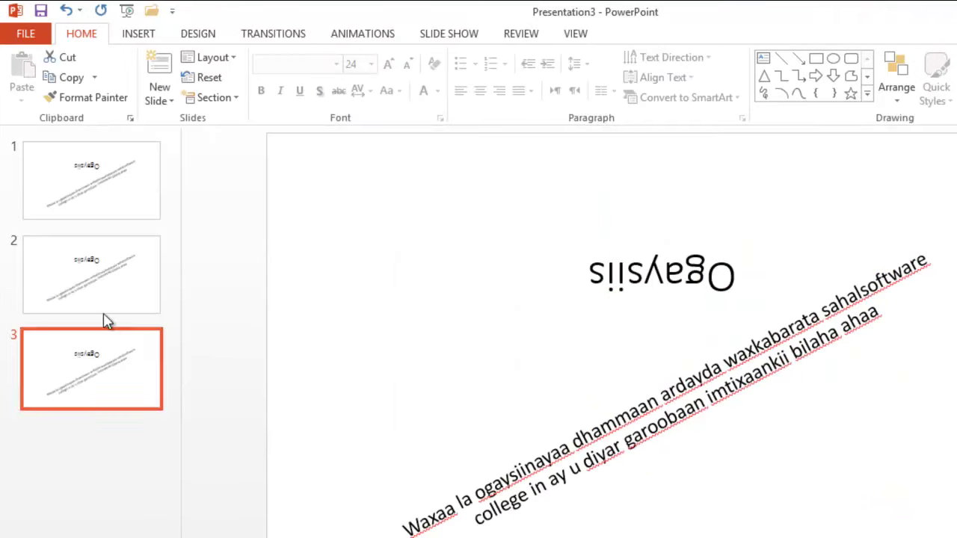
{"action": "left_click", "coordinate": [117, 267]}
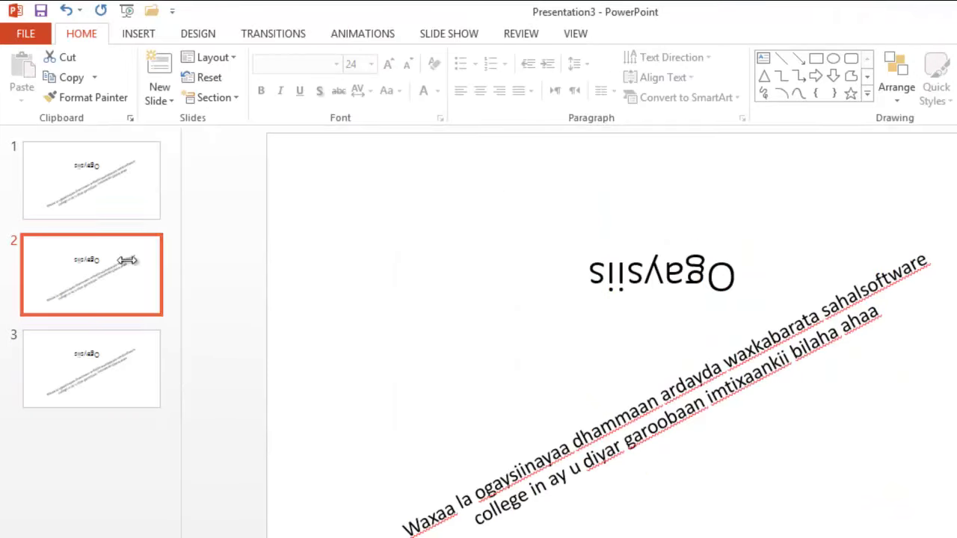
Replace slide 2's title Ogaysiis with 'Warbixin'
{"action": "left_click", "coordinate": [668, 277]}
{"action": "left_click_drag", "start_coordinate": [733, 277], "coordinate": [537, 285]}
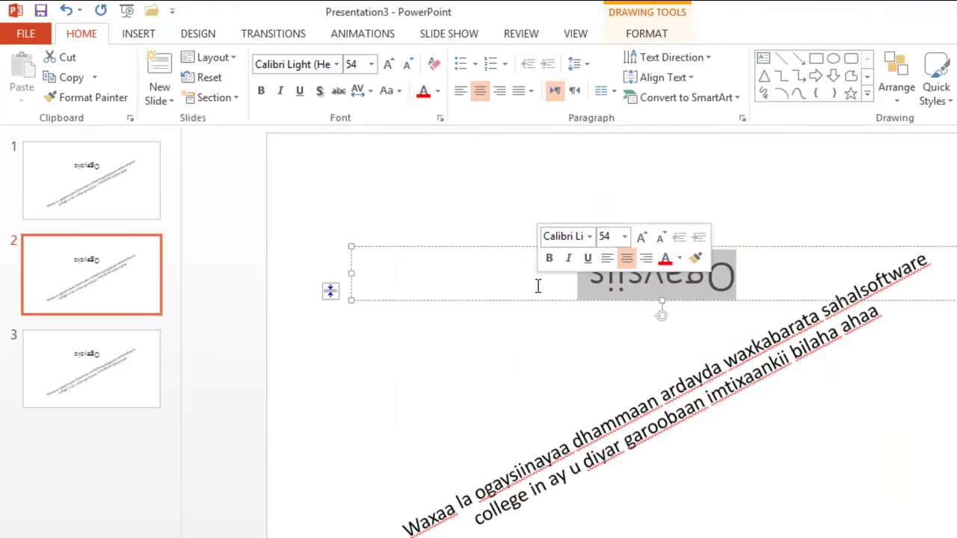
{"action": "type", "text": "Man"}
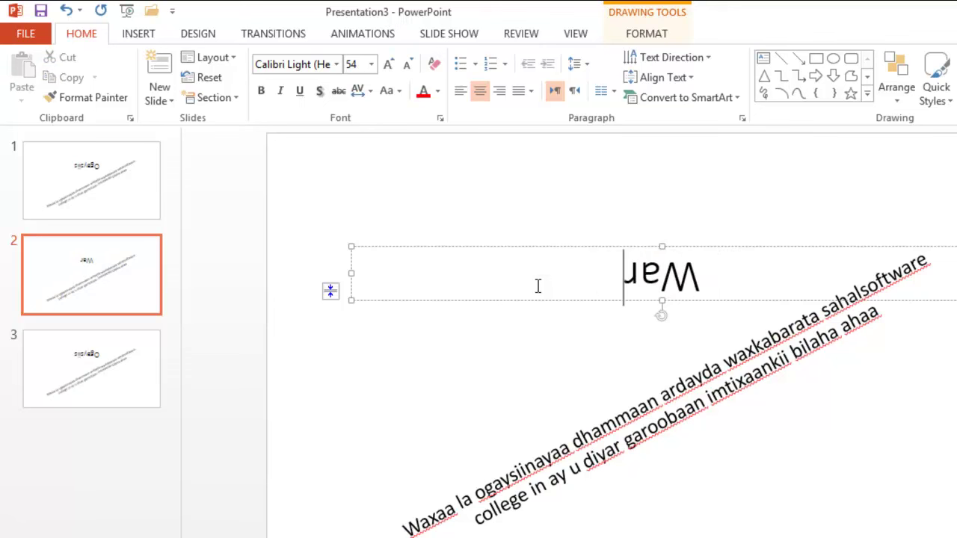
{"action": "type", "text": "bixin"}
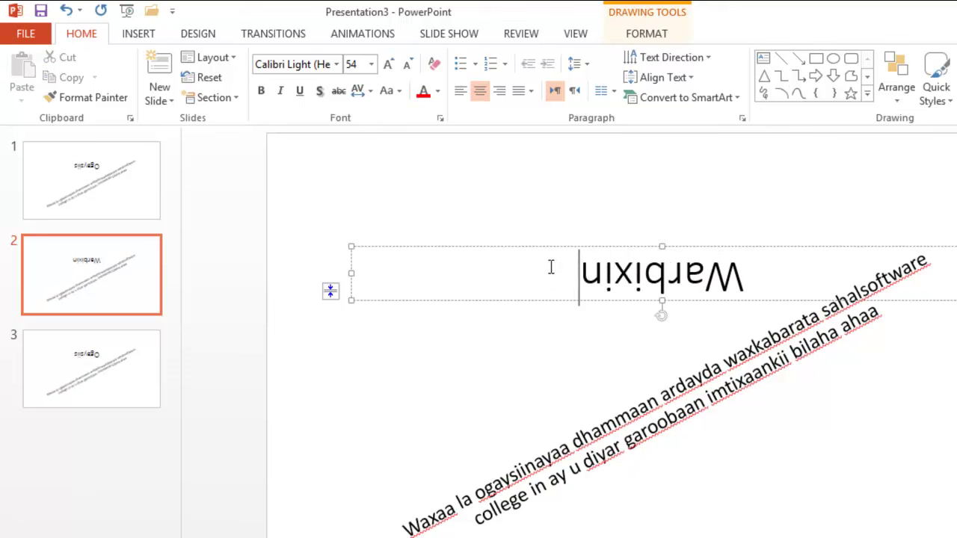
Change slide 3's title to 'Fariin'
{"action": "left_click", "coordinate": [97, 367]}
{"action": "left_click", "coordinate": [634, 273]}
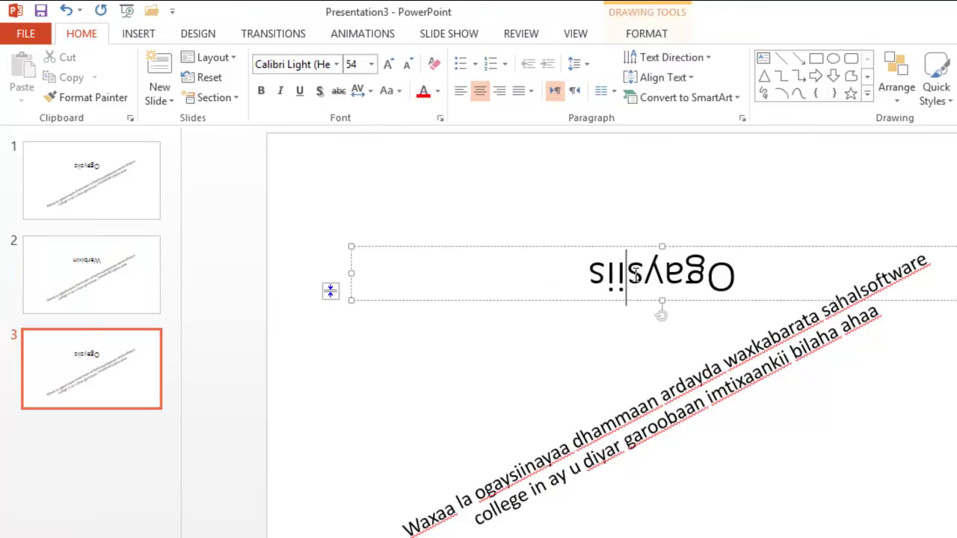
{"action": "double_click", "coordinate": [635, 274]}
{"action": "type", "text": "Far"}
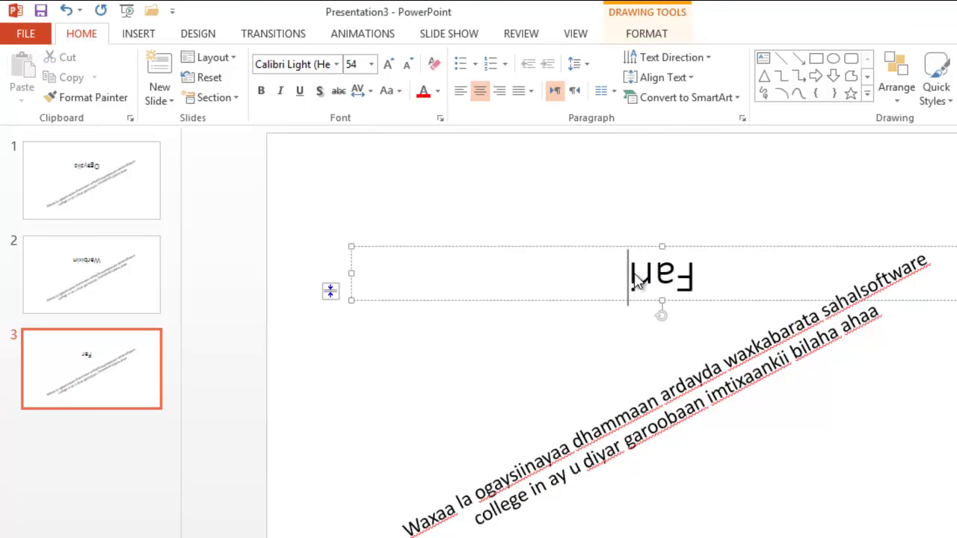
{"action": "type", "text": "iin"}
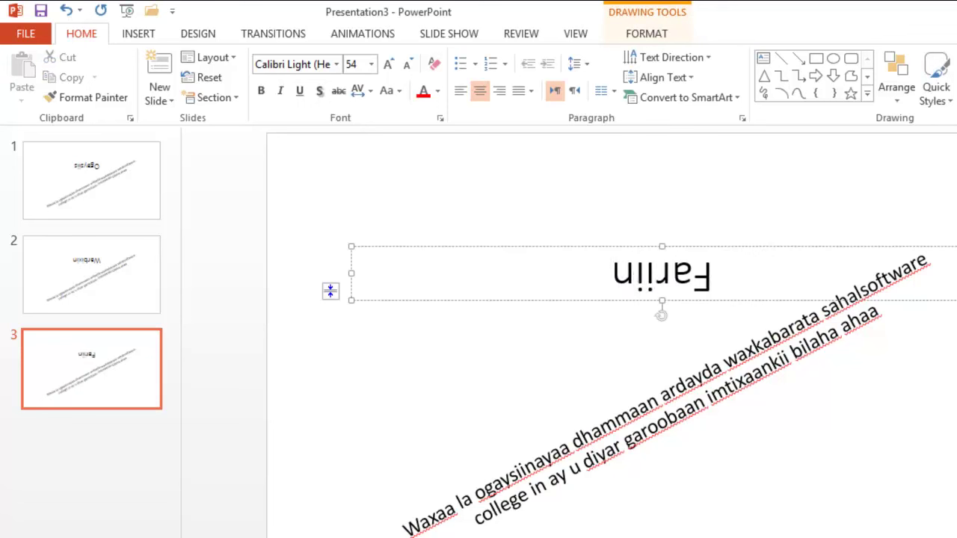
{"action": "left_click", "coordinate": [334, 188]}
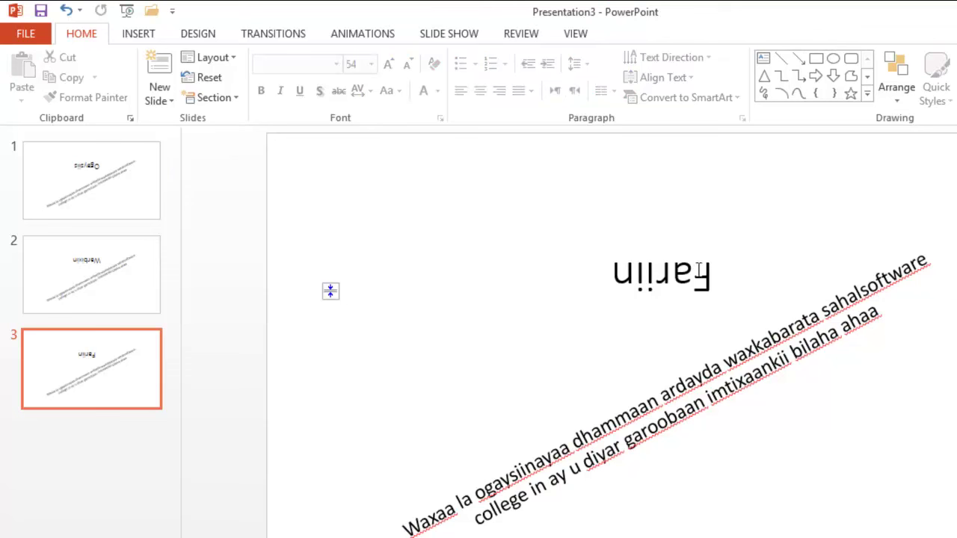
Rotate slide 3's Fariin title upright with a slight upward tilt
{"action": "double_click", "coordinate": [632, 260]}
{"action": "mouse_move", "coordinate": [661, 314]}
{"action": "left_mouse_down"}
{"action": "mouse_move", "coordinate": [595, 272]}
{"action": "mouse_move", "coordinate": [659, 241]}
{"action": "left_mouse_up"}
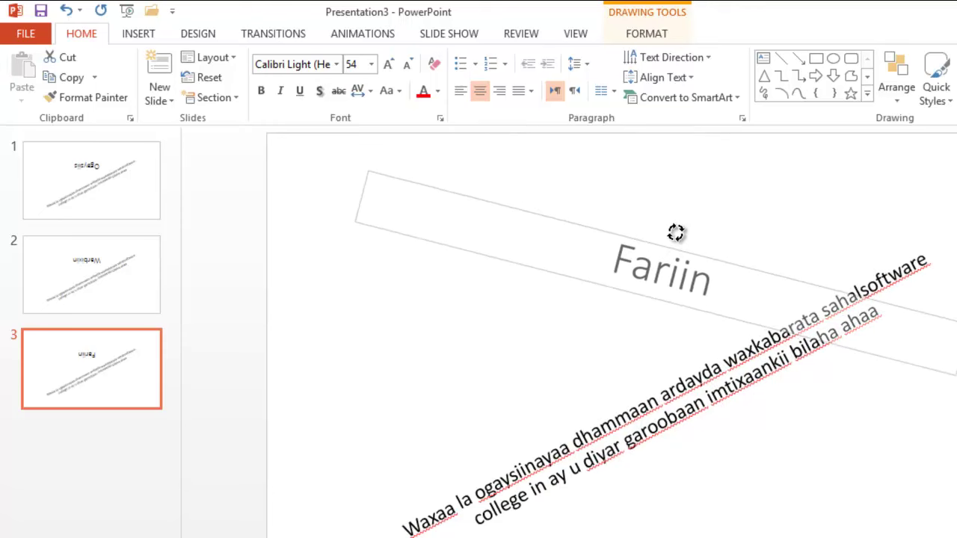
{"action": "mouse_move", "coordinate": [660, 241]}
{"action": "left_mouse_down"}
{"action": "mouse_move", "coordinate": [675, 225]}
{"action": "mouse_move", "coordinate": [663, 225]}
{"action": "left_mouse_up"}
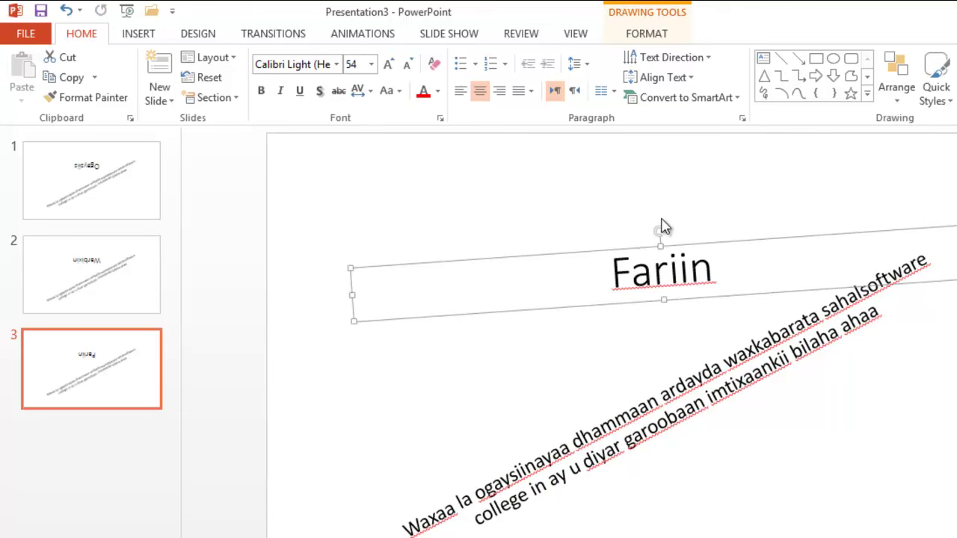
Rotate slide 2's Warbixin title upright, tilted along the sloping body text
{"action": "left_click", "coordinate": [135, 317]}
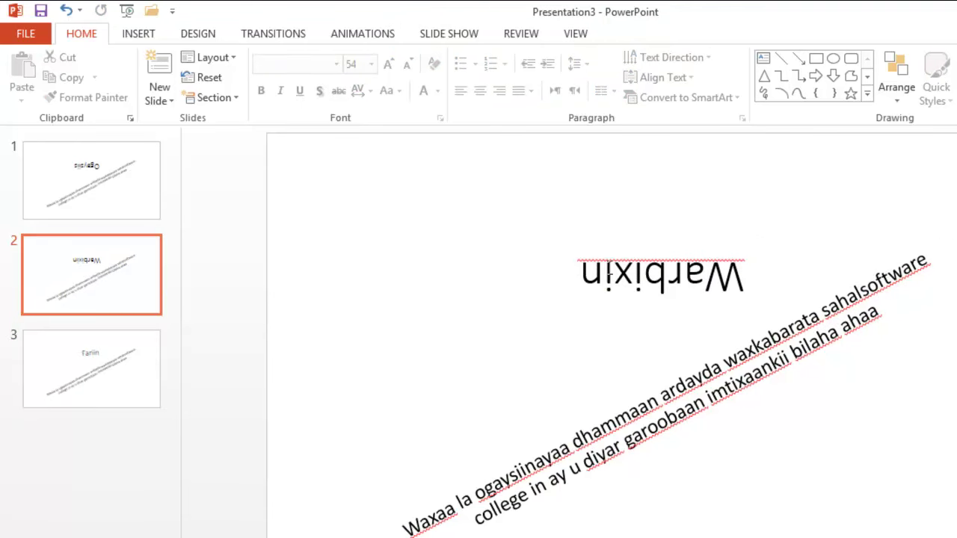
{"action": "left_click", "coordinate": [618, 277]}
{"action": "mouse_move", "coordinate": [662, 315]}
{"action": "left_mouse_down"}
{"action": "mouse_move", "coordinate": [569, 250]}
{"action": "mouse_move", "coordinate": [602, 176]}
{"action": "left_mouse_up"}
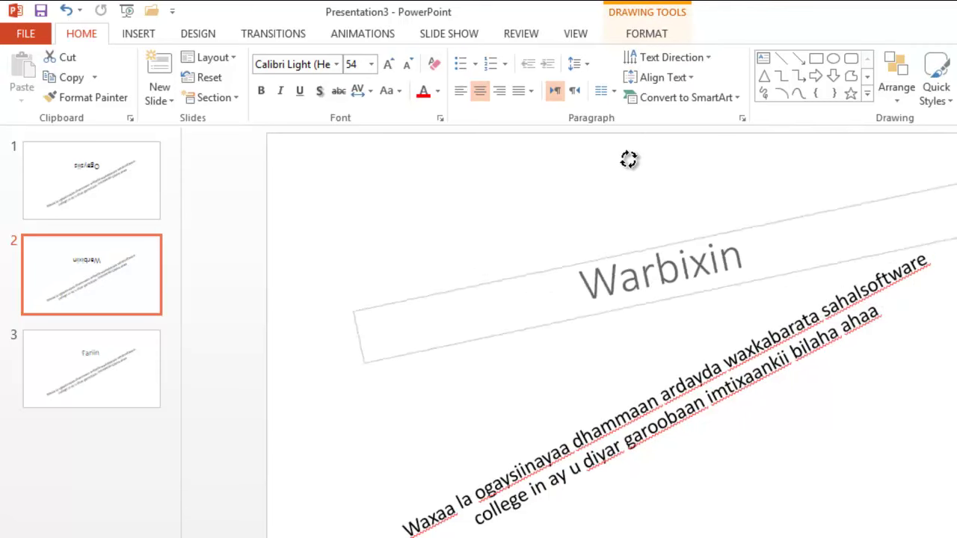
{"action": "left_click_drag", "start_coordinate": [601, 177], "coordinate": [625, 166]}
{"action": "left_click", "coordinate": [474, 166]}
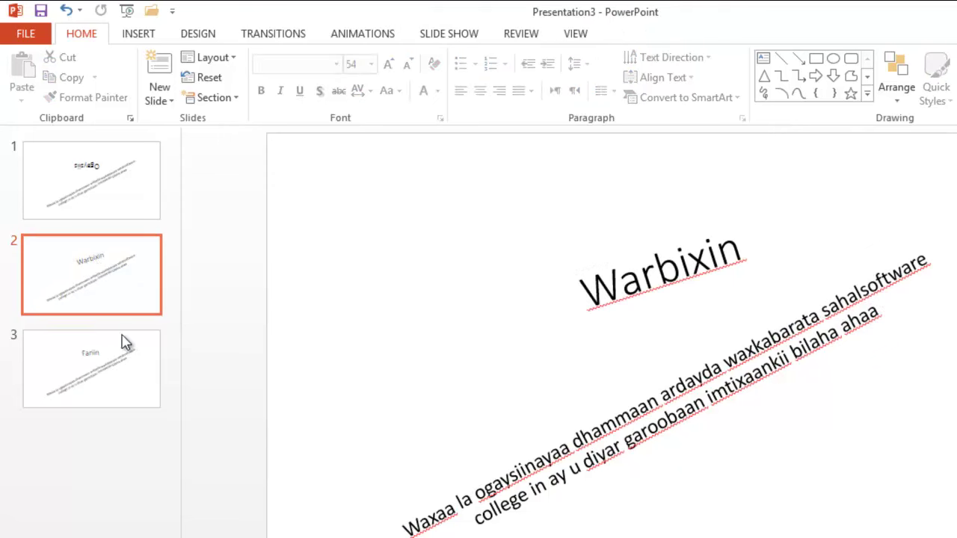
Look through the Ogaysiis, Warbixin and Fariin slides in the thumbnail pane
{"action": "left_click", "coordinate": [121, 343]}
{"action": "left_click", "coordinate": [92, 179]}
{"action": "left_click", "coordinate": [111, 263]}
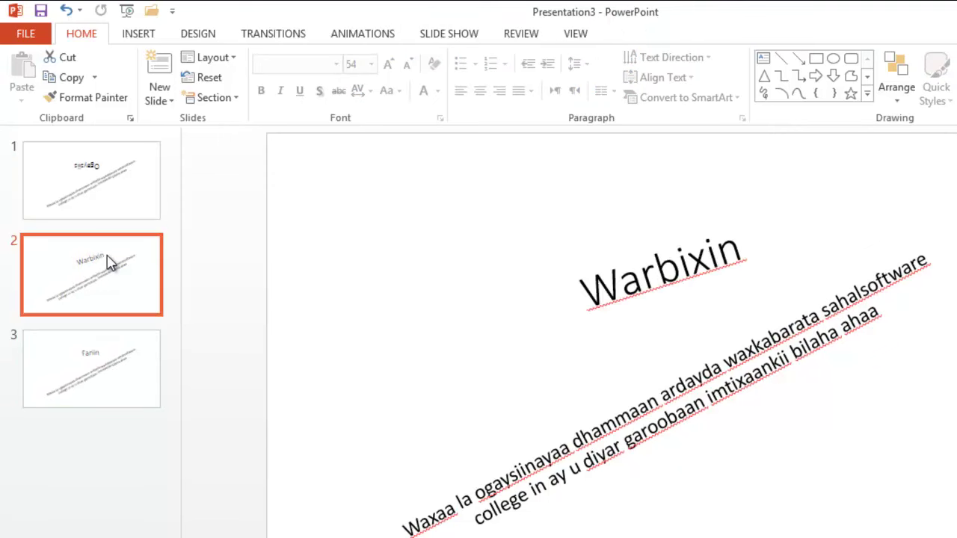
{"action": "left_click", "coordinate": [85, 373]}
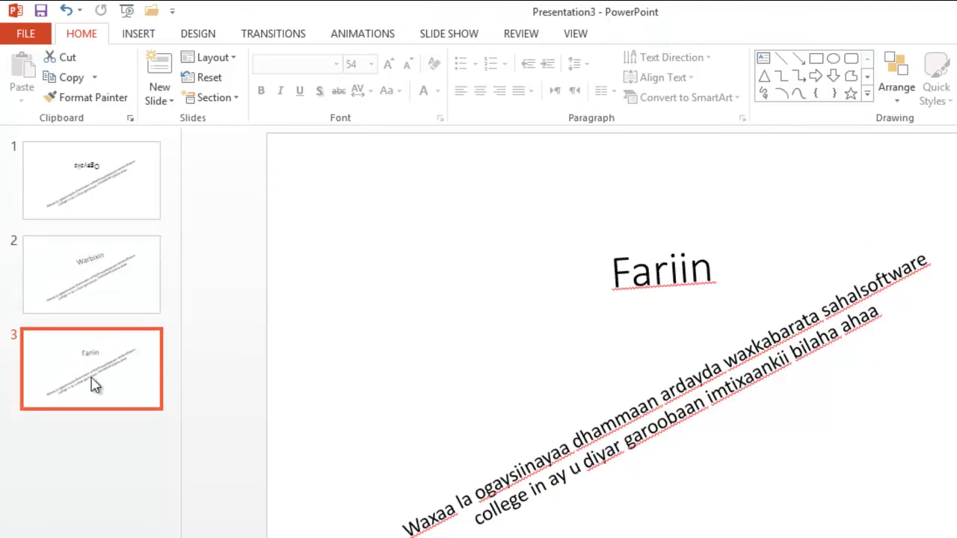
{"action": "left_click", "coordinate": [72, 275]}
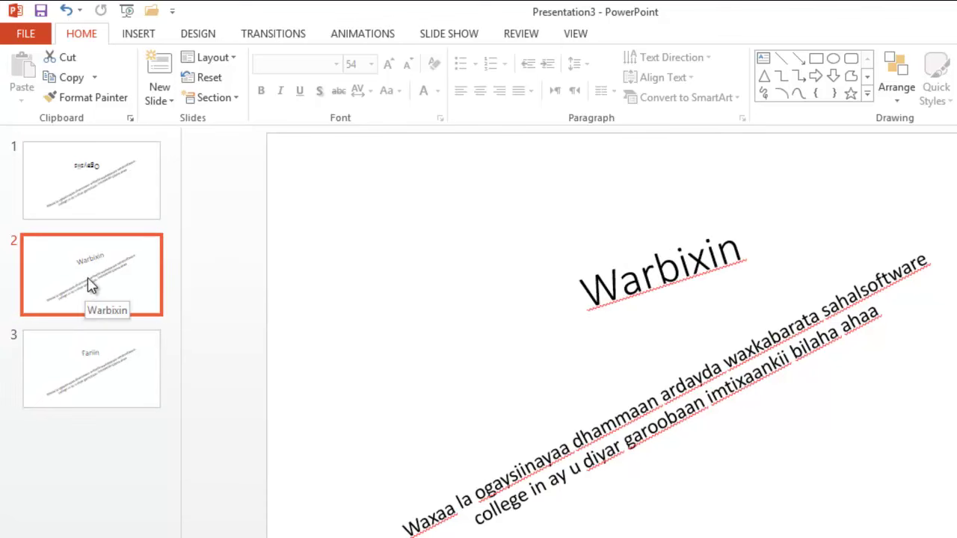
Drag Warbixin to the front, then move Fariin above it to lead the deck
{"action": "mouse_move", "coordinate": [92, 276]}
{"action": "left_mouse_down"}
{"action": "mouse_move", "coordinate": [66, 182]}
{"action": "mouse_move", "coordinate": [80, 181]}
{"action": "left_mouse_up"}
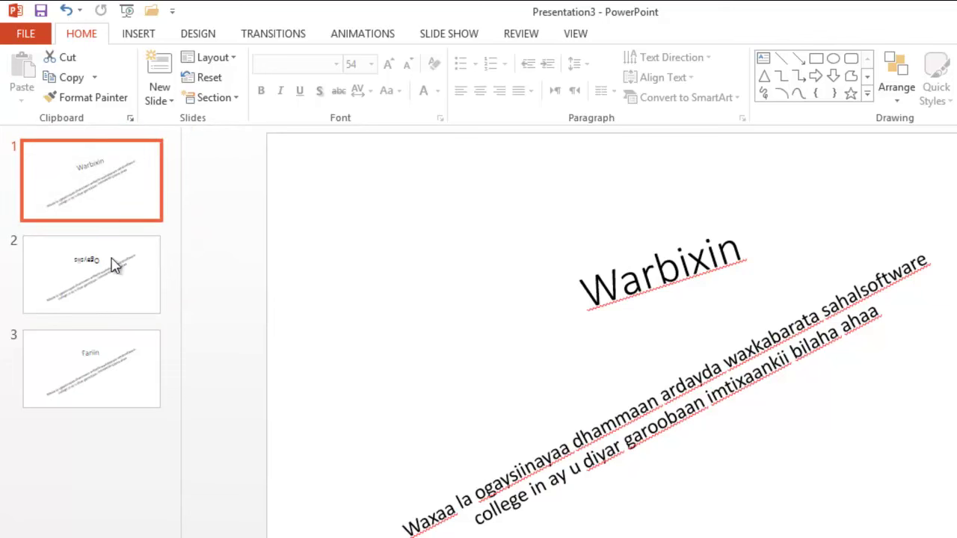
{"action": "left_click", "coordinate": [120, 384]}
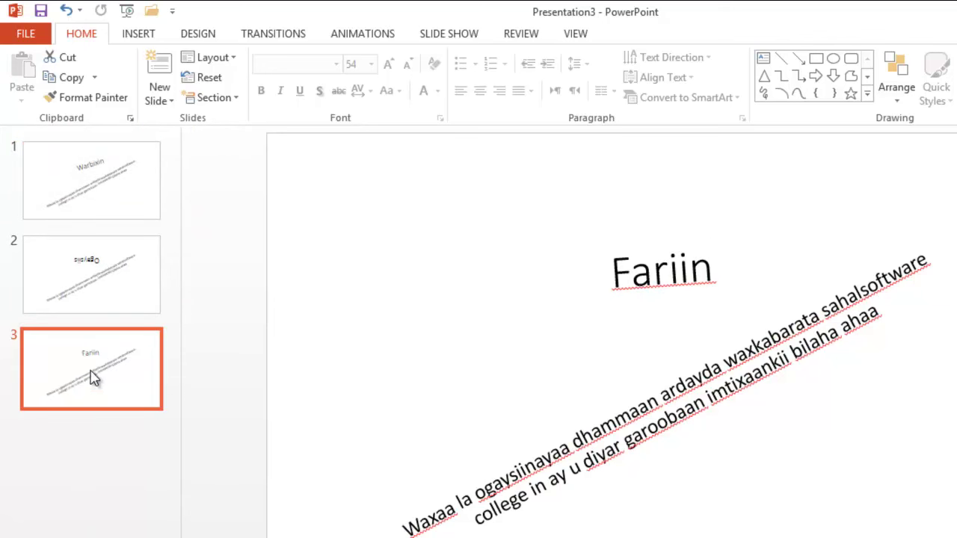
{"action": "left_click_drag", "start_coordinate": [94, 378], "coordinate": [95, 202]}
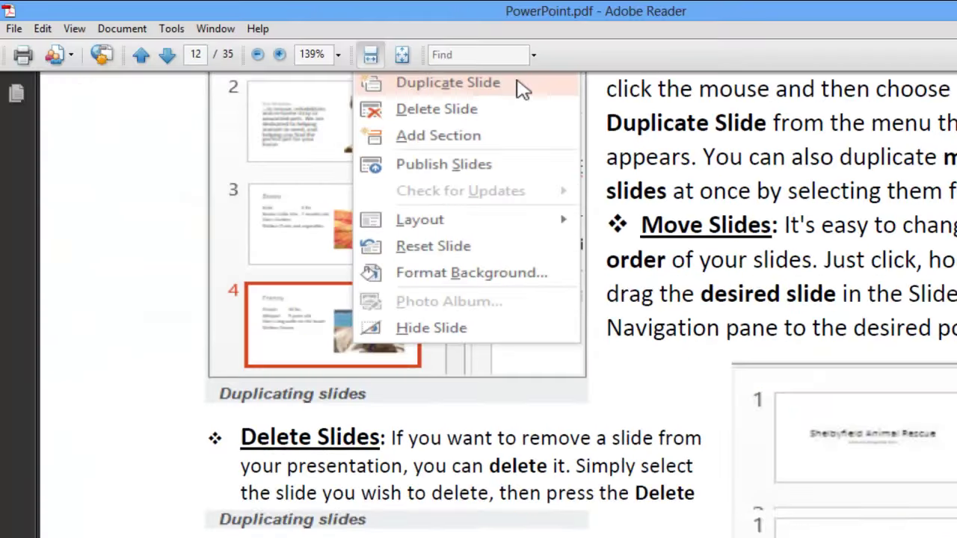
Scroll the guide to 'To Change the Slide Size', highlight 'Slide Size', and return to Presentation3
{"action": "scroll", "coordinate": [448, 300], "scroll_direction": "down", "scroll_amount": 10}
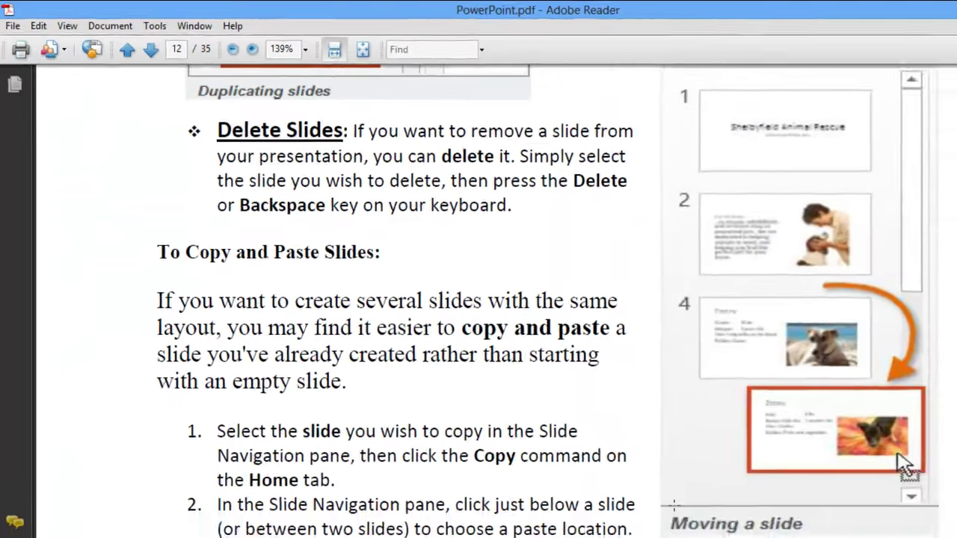
{"action": "scroll", "coordinate": [626, 462], "scroll_direction": "down", "scroll_amount": 5}
{"action": "scroll", "coordinate": [626, 462], "scroll_direction": "down", "scroll_amount": 5}
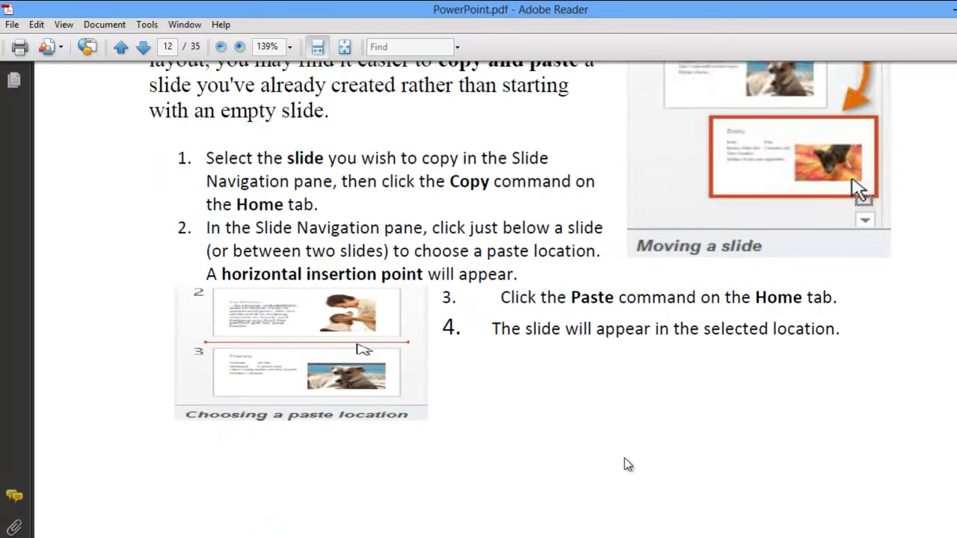
{"action": "scroll", "coordinate": [626, 462], "scroll_direction": "down", "scroll_amount": 3}
{"action": "scroll", "coordinate": [624, 458], "scroll_direction": "down", "scroll_amount": 2}
{"action": "scroll", "coordinate": [624, 458], "scroll_direction": "down", "scroll_amount": 3}
{"action": "scroll", "coordinate": [625, 458], "scroll_direction": "down", "scroll_amount": 3}
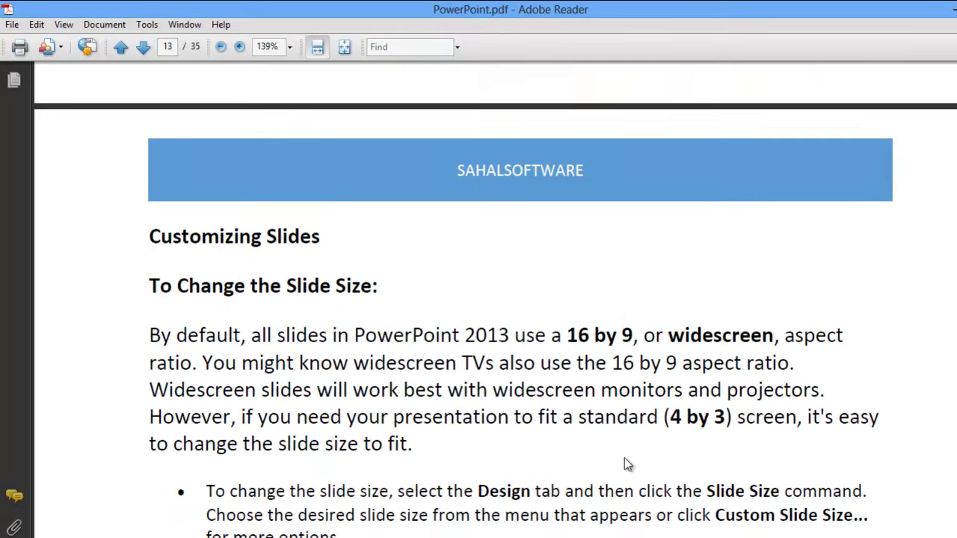
{"action": "scroll", "coordinate": [624, 458], "scroll_direction": "down", "scroll_amount": 2}
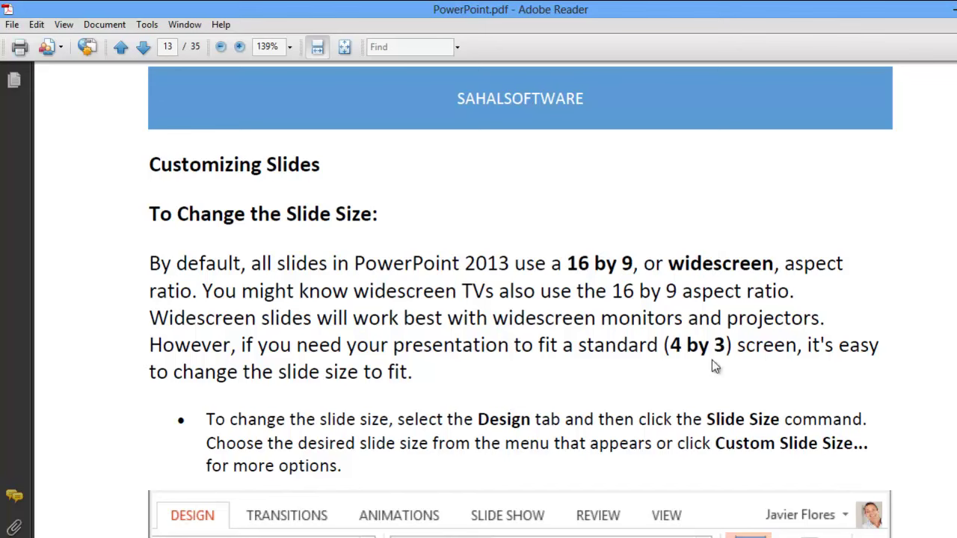
{"action": "scroll", "coordinate": [587, 399], "scroll_direction": "down", "scroll_amount": 2}
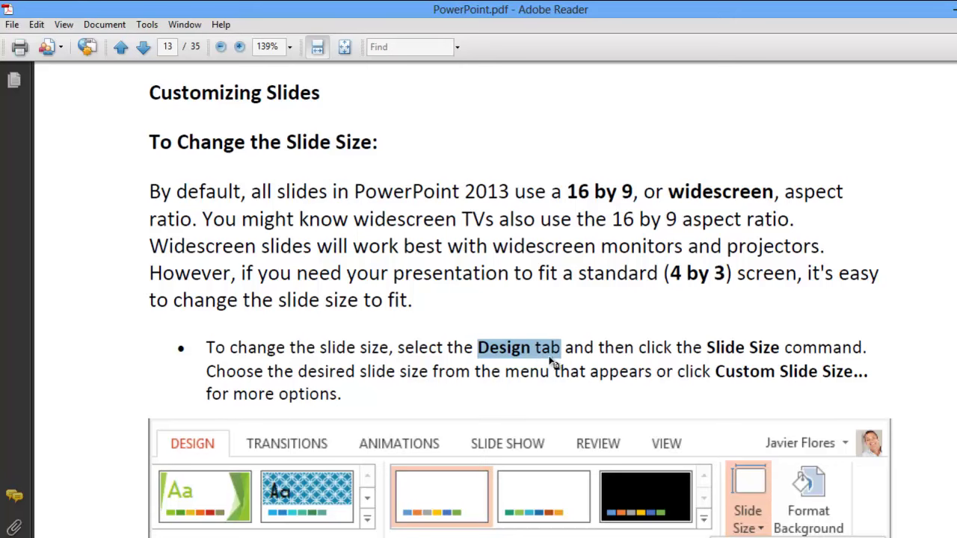
{"action": "left_click_drag", "start_coordinate": [707, 348], "coordinate": [780, 348]}
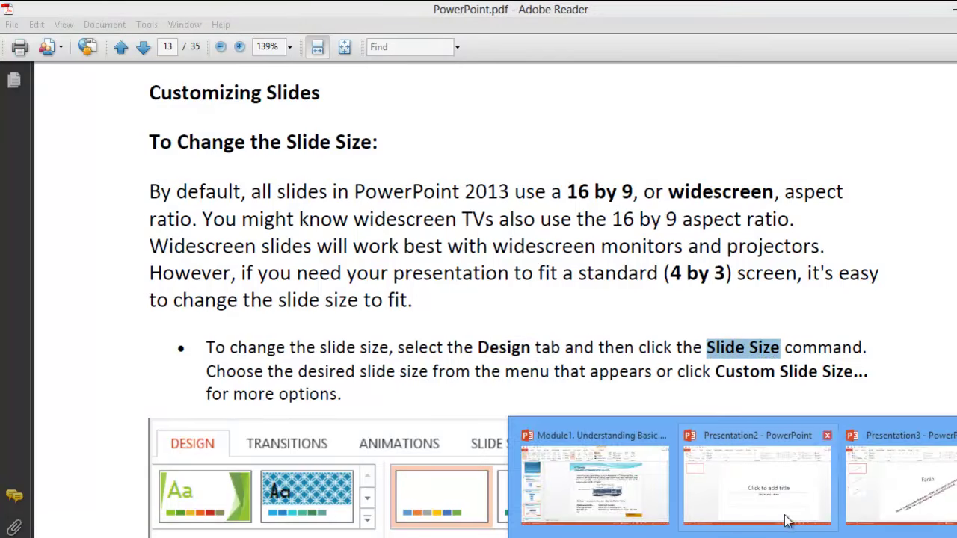
{"action": "left_click", "coordinate": [913, 478]}
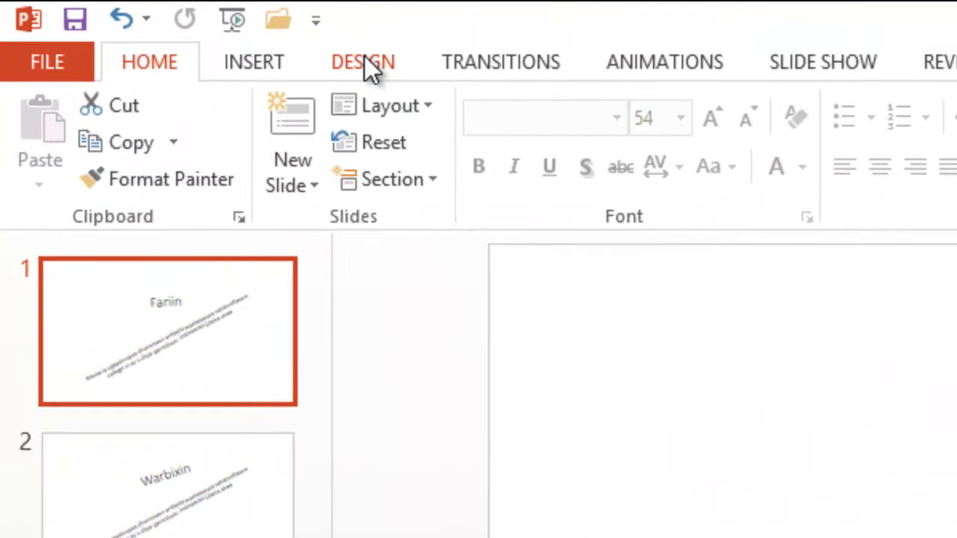
Resize the slides to Standard (4:3) with Maximize, then back to Widescreen (16:9)
{"action": "left_click", "coordinate": [365, 60]}
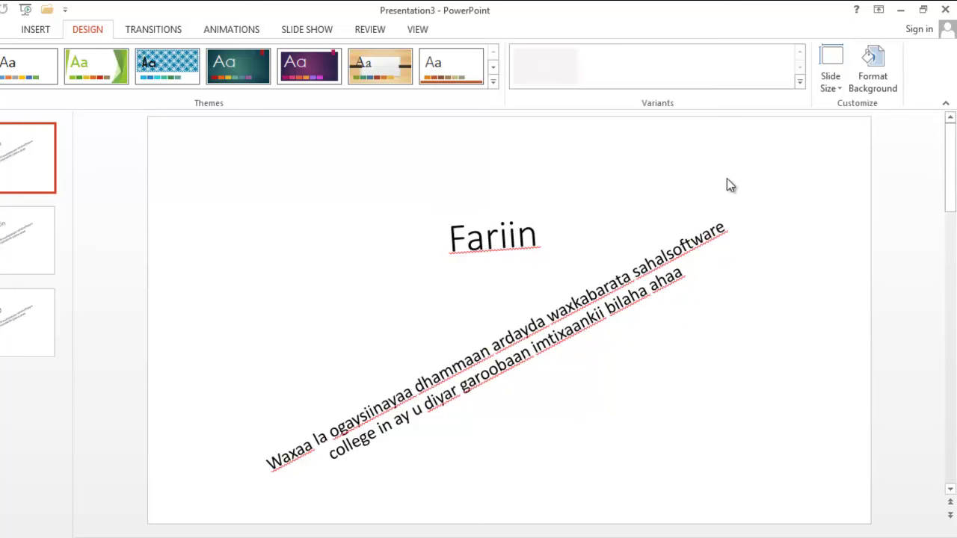
{"action": "left_click", "coordinate": [840, 84]}
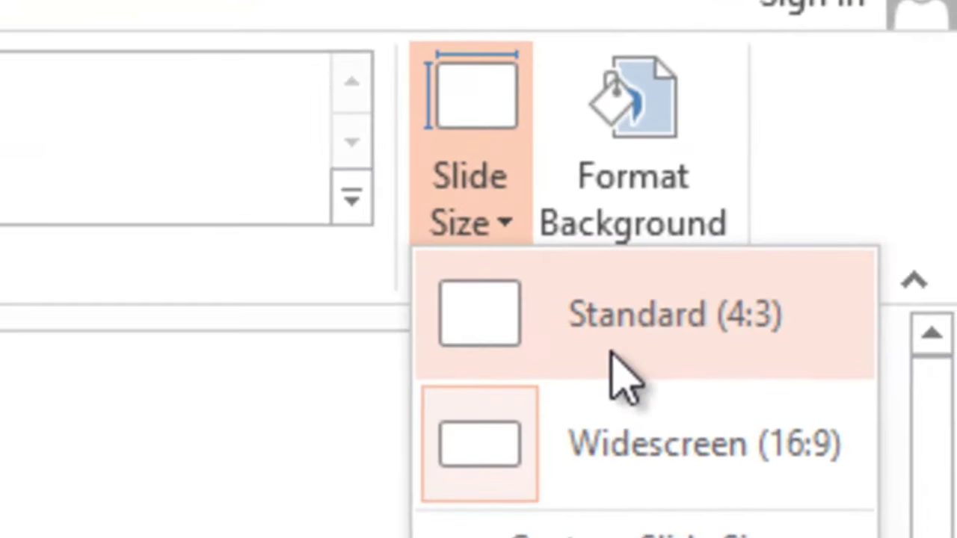
{"action": "left_click", "coordinate": [639, 355]}
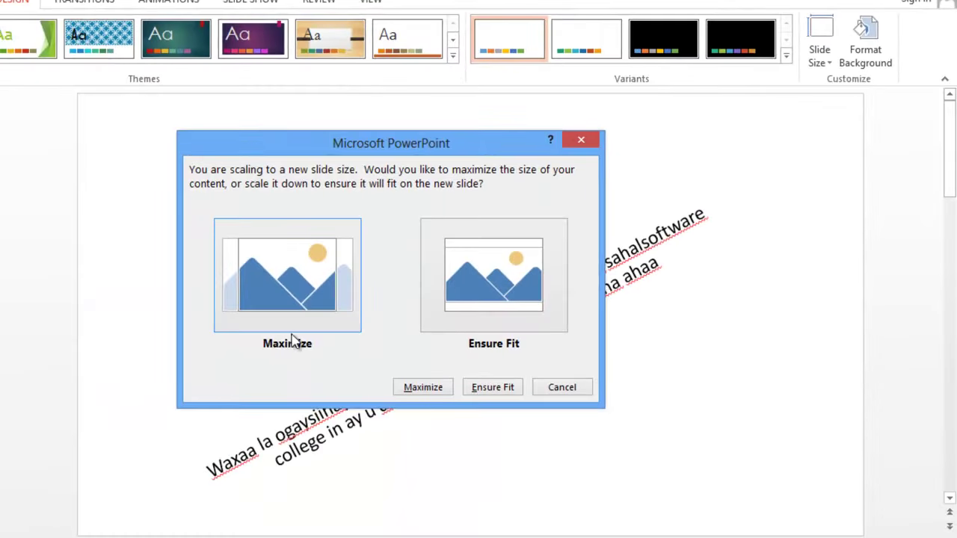
{"action": "left_click", "coordinate": [317, 338]}
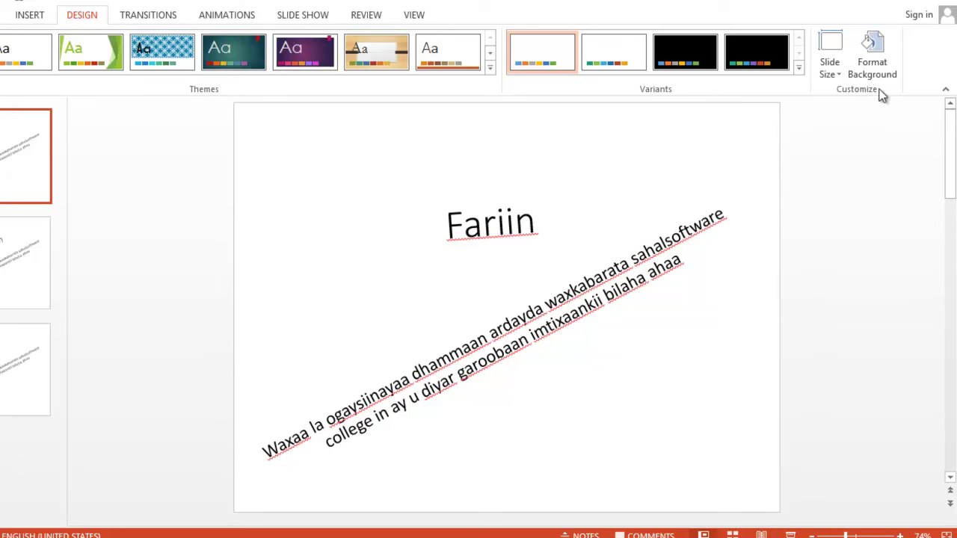
{"action": "left_click", "coordinate": [830, 65]}
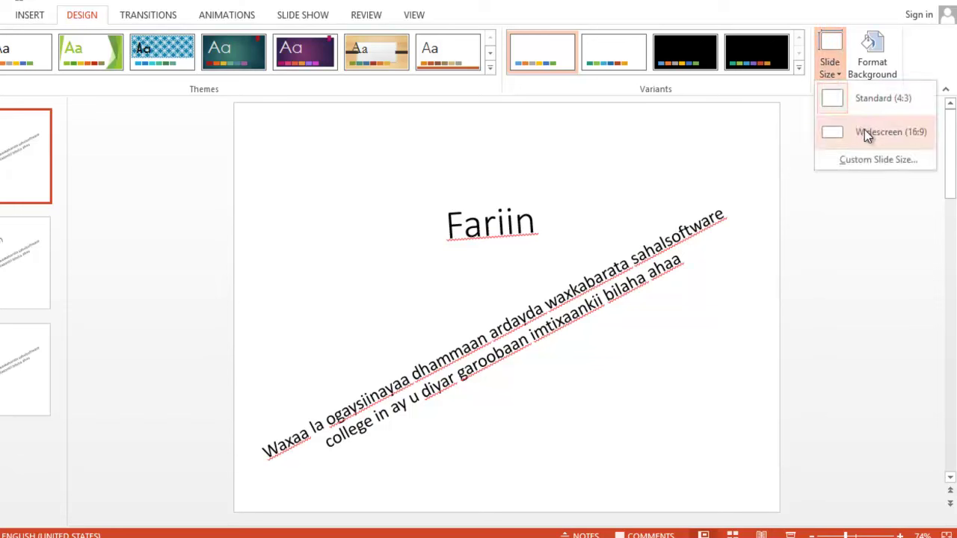
{"action": "left_click", "coordinate": [864, 131]}
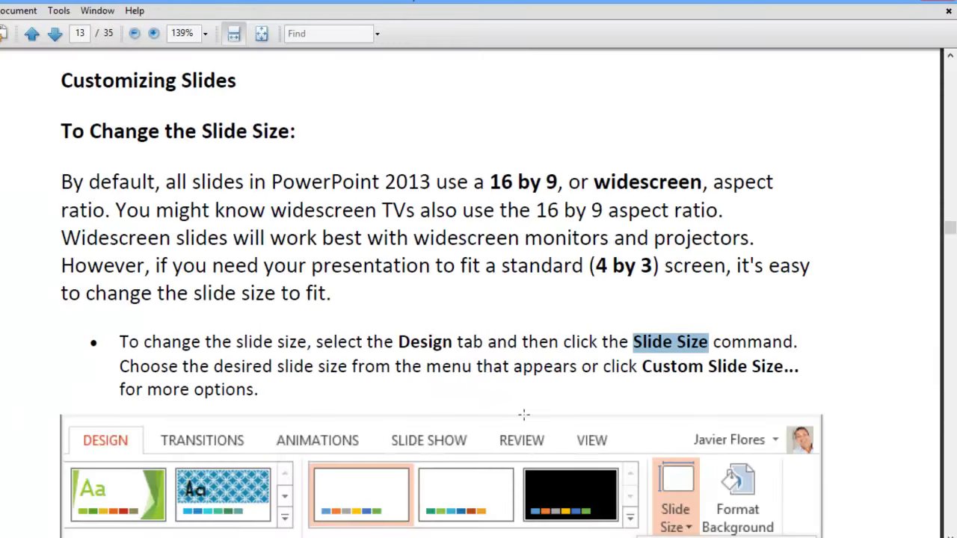
Scroll the guide to 'To Format the Slide Background', highlight the heading, and return to PowerPoint
{"action": "scroll", "coordinate": [508, 364], "scroll_direction": "down", "scroll_amount": 1}
{"action": "scroll", "coordinate": [509, 364], "scroll_direction": "down", "scroll_amount": 5}
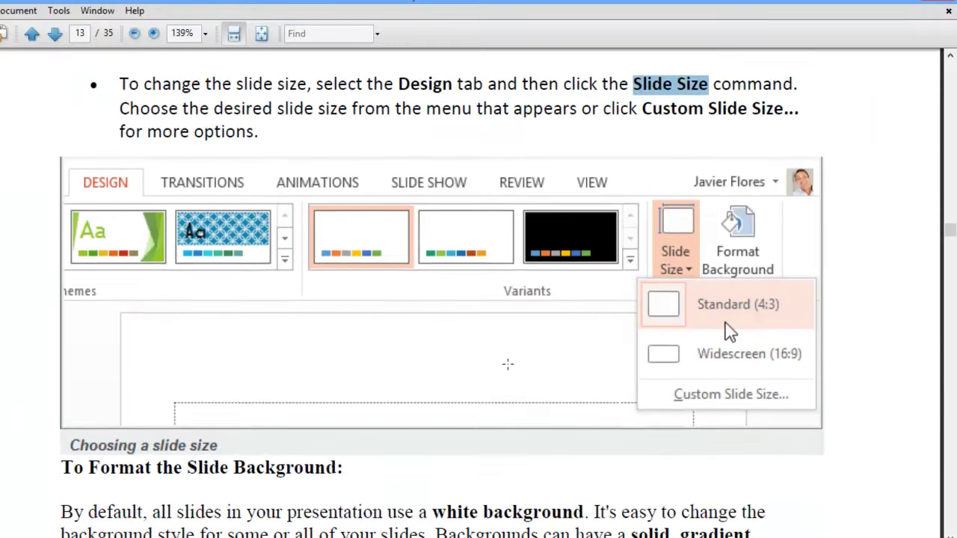
{"action": "scroll", "coordinate": [508, 364], "scroll_direction": "down", "scroll_amount": 4}
{"action": "scroll", "coordinate": [508, 364], "scroll_direction": "down", "scroll_amount": 3}
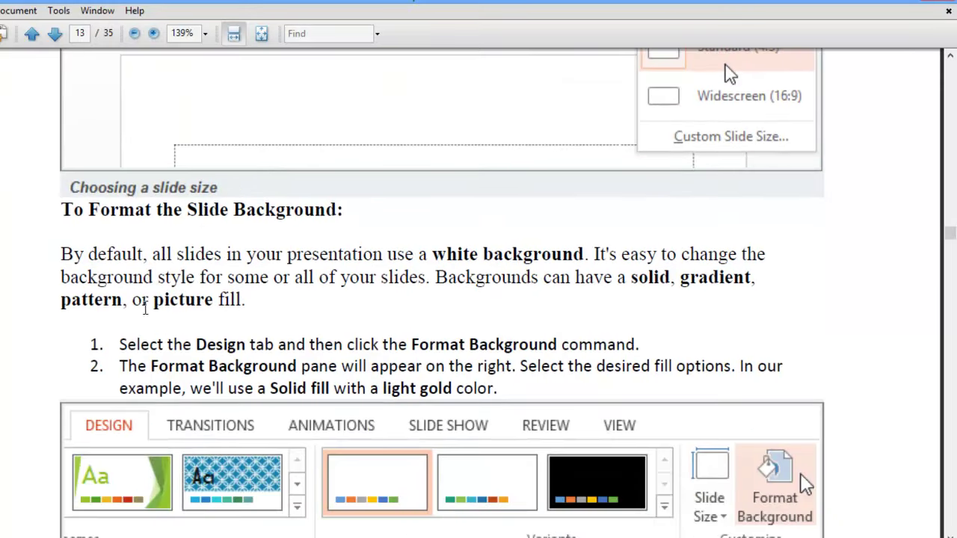
{"action": "left_click_drag", "start_coordinate": [88, 209], "coordinate": [229, 212]}
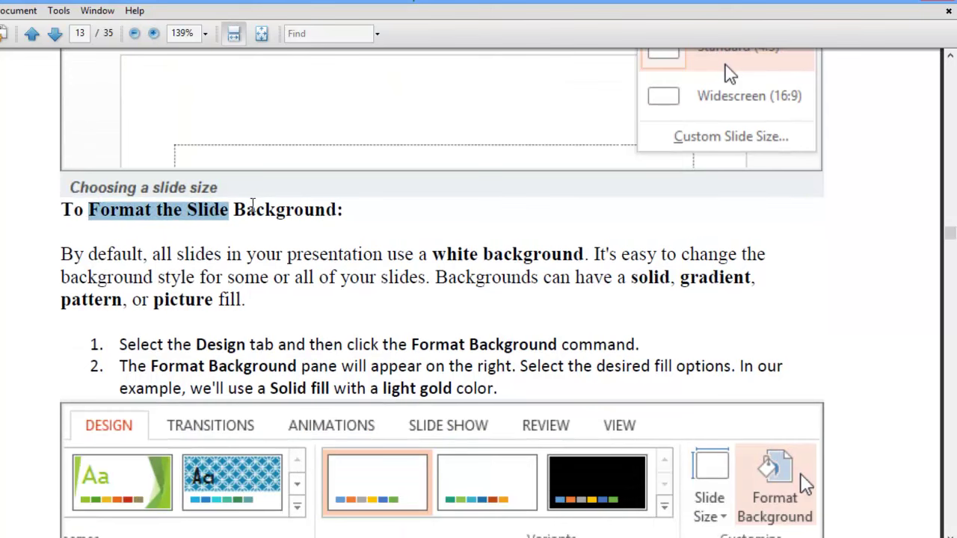
{"action": "double_click", "coordinate": [253, 203]}
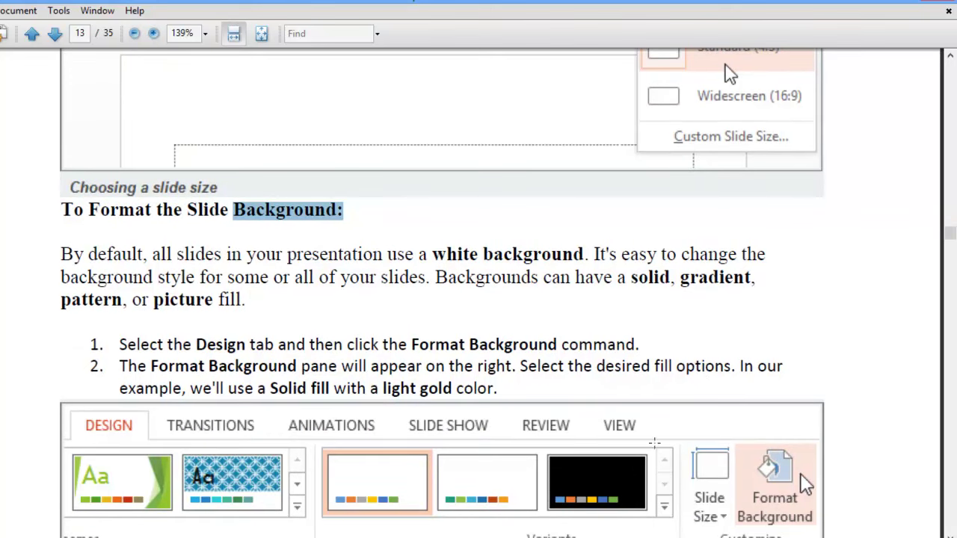
{"action": "mouse_move", "coordinate": [717, 535]}
{"action": "left_click", "coordinate": [837, 493]}
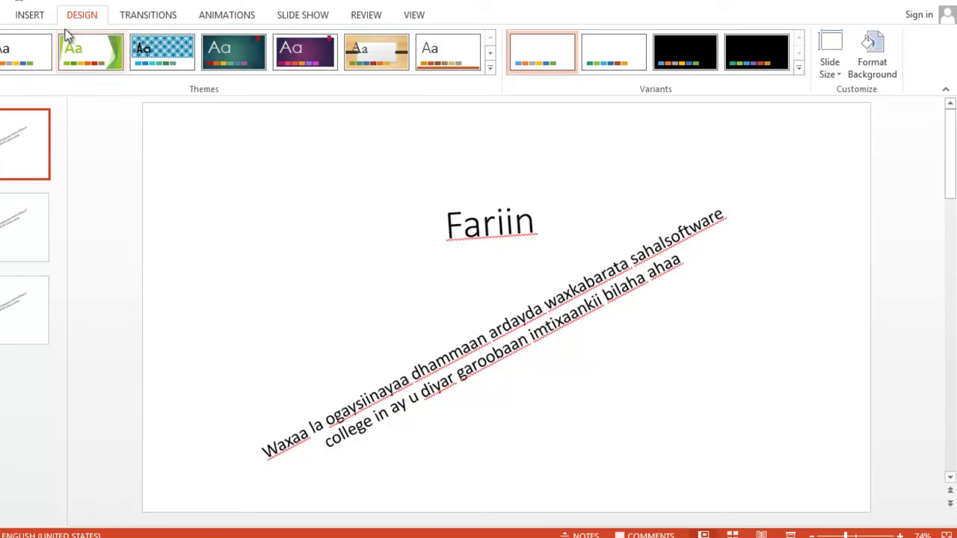
Give every slide a solid yellow background using Format Background's Apply to All
{"action": "left_click", "coordinate": [869, 66]}
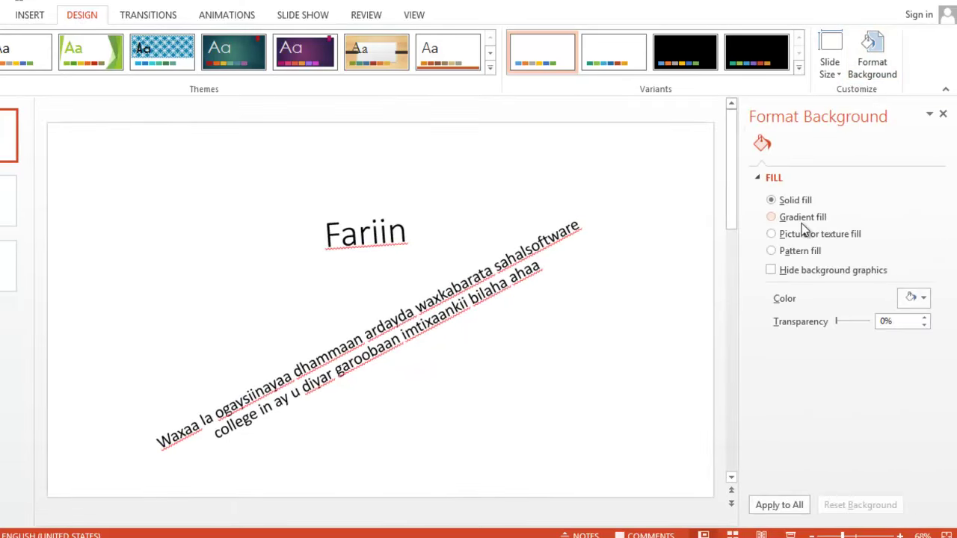
{"action": "left_click", "coordinate": [915, 299]}
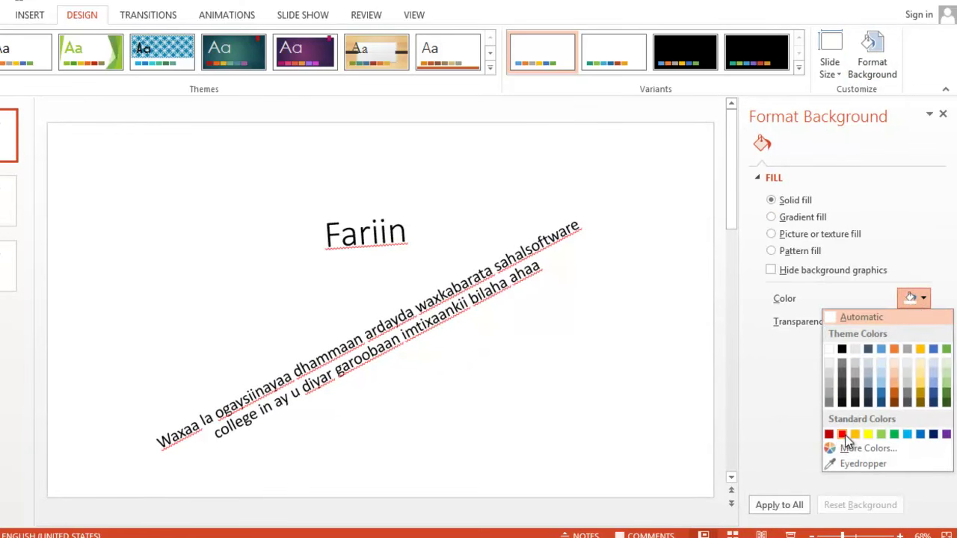
{"action": "left_click", "coordinate": [869, 435]}
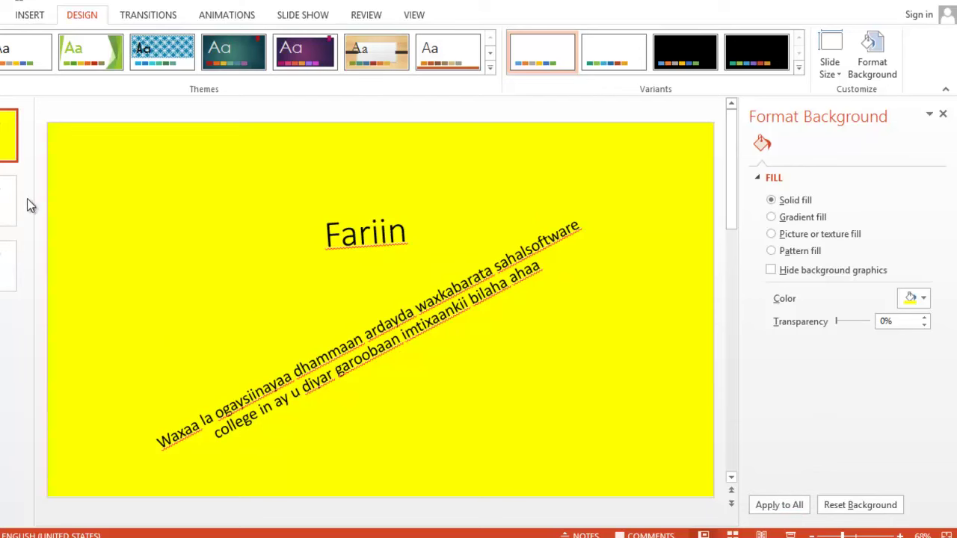
{"action": "left_click", "coordinate": [778, 507]}
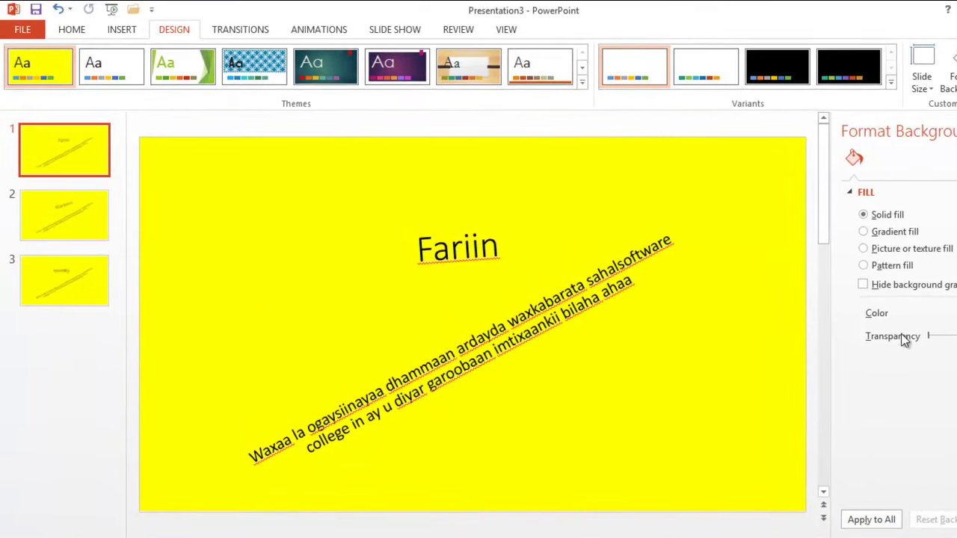
Try dark blue, gradient, texture and dot pattern fills, settling on papyrus texture with background graphics shown
{"action": "left_click", "coordinate": [949, 313]}
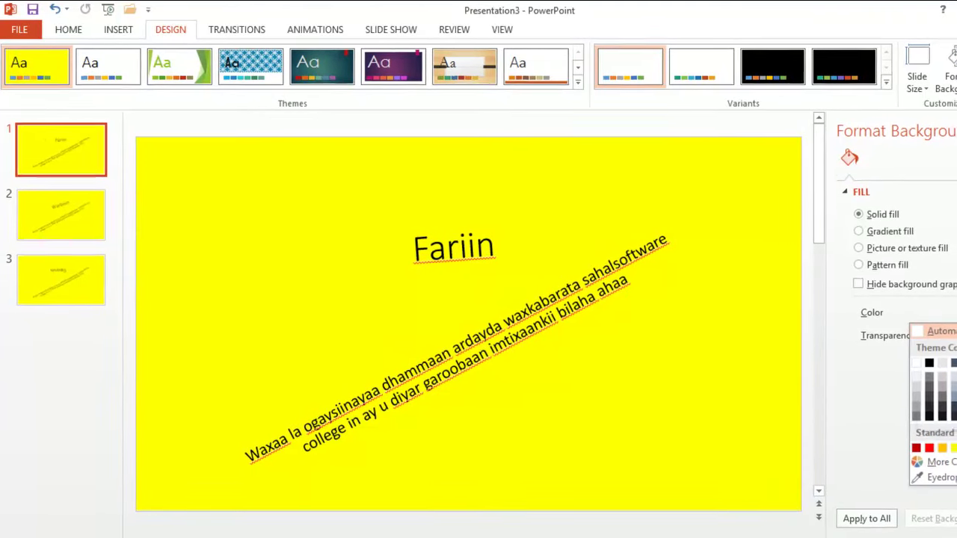
{"action": "left_click", "coordinate": [882, 409]}
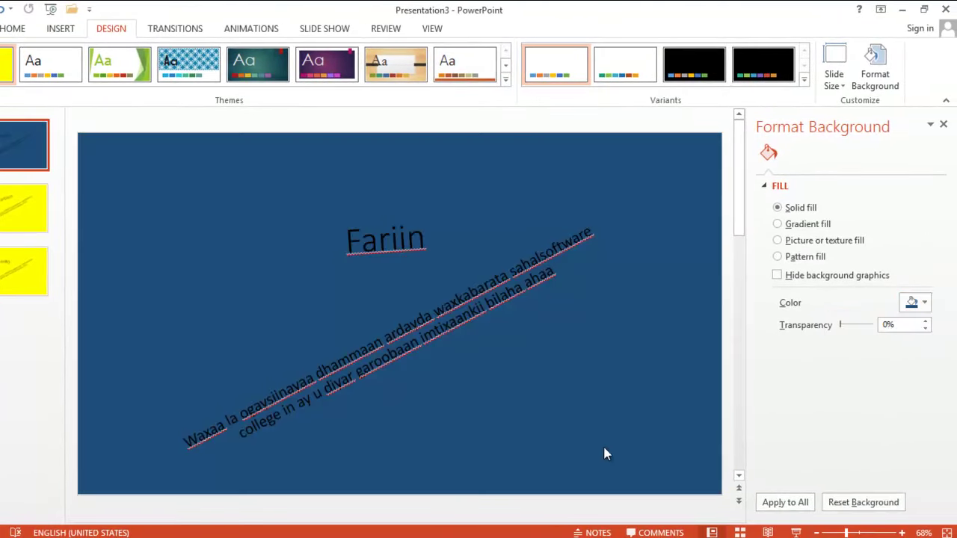
{"action": "left_click", "coordinate": [794, 227]}
{"action": "left_click", "coordinate": [794, 240]}
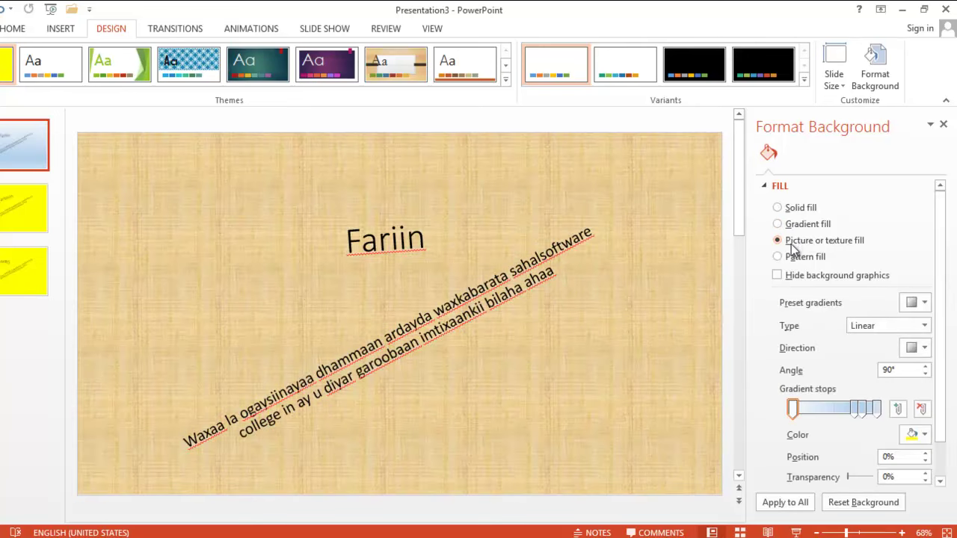
{"action": "left_click", "coordinate": [791, 258]}
{"action": "left_click", "coordinate": [793, 273]}
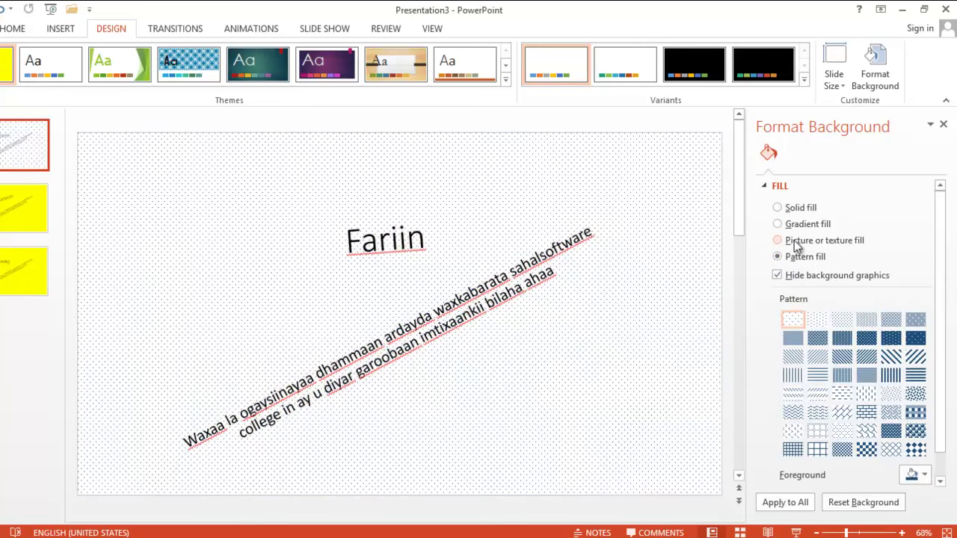
{"action": "left_click", "coordinate": [794, 240]}
{"action": "left_click", "coordinate": [813, 276]}
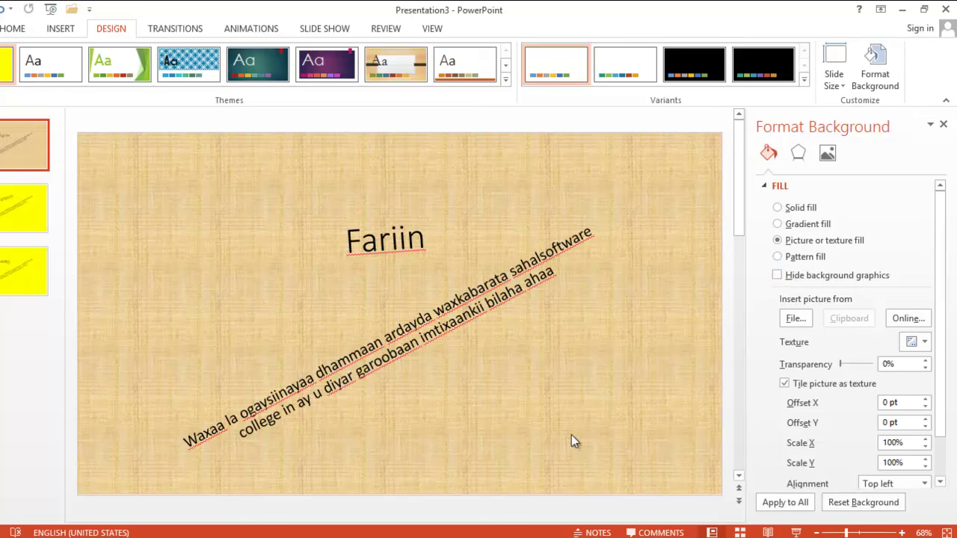
Scroll the handout to page 15, 'To Play the Presentation', and highlight 'Start From Beginning'
{"action": "scroll", "coordinate": [499, 389], "scroll_direction": "down", "scroll_amount": 3}
{"action": "scroll", "coordinate": [499, 389], "scroll_direction": "down", "scroll_amount": 3}
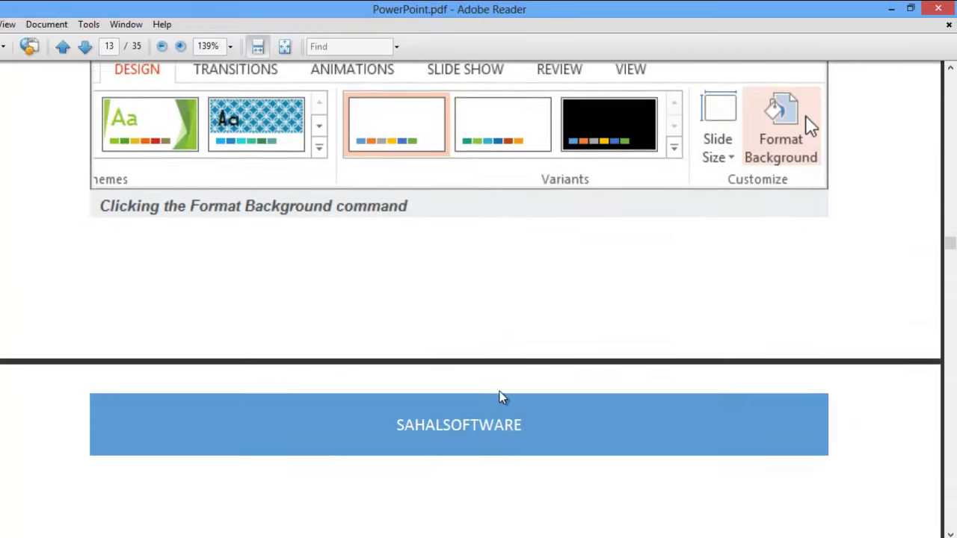
{"action": "scroll", "coordinate": [499, 389], "scroll_direction": "down", "scroll_amount": 3}
{"action": "scroll", "coordinate": [499, 389], "scroll_direction": "down", "scroll_amount": 3}
{"action": "scroll", "coordinate": [499, 389], "scroll_direction": "down", "scroll_amount": 5}
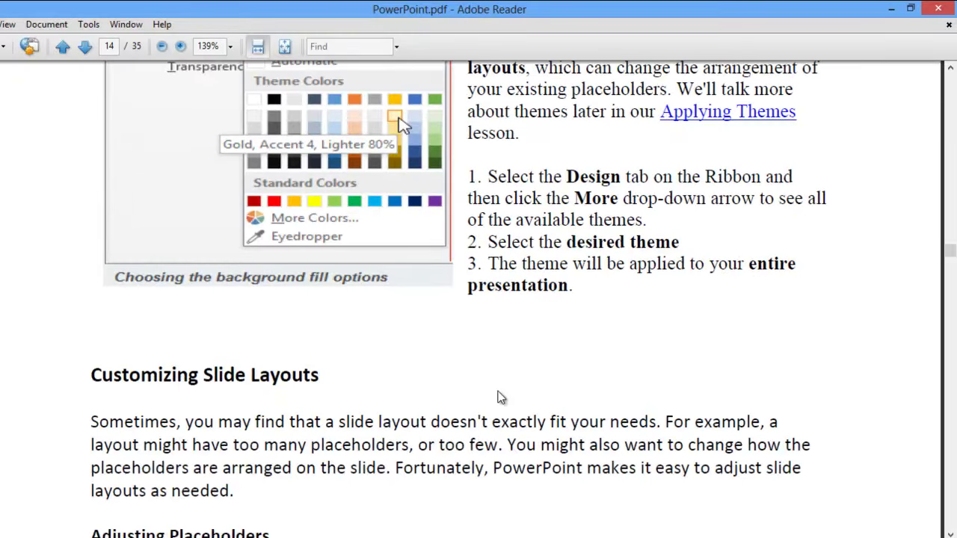
{"action": "scroll", "coordinate": [497, 389], "scroll_direction": "down", "scroll_amount": 2}
{"action": "scroll", "coordinate": [497, 389], "scroll_direction": "down", "scroll_amount": 3}
{"action": "scroll", "coordinate": [497, 389], "scroll_direction": "down", "scroll_amount": 3}
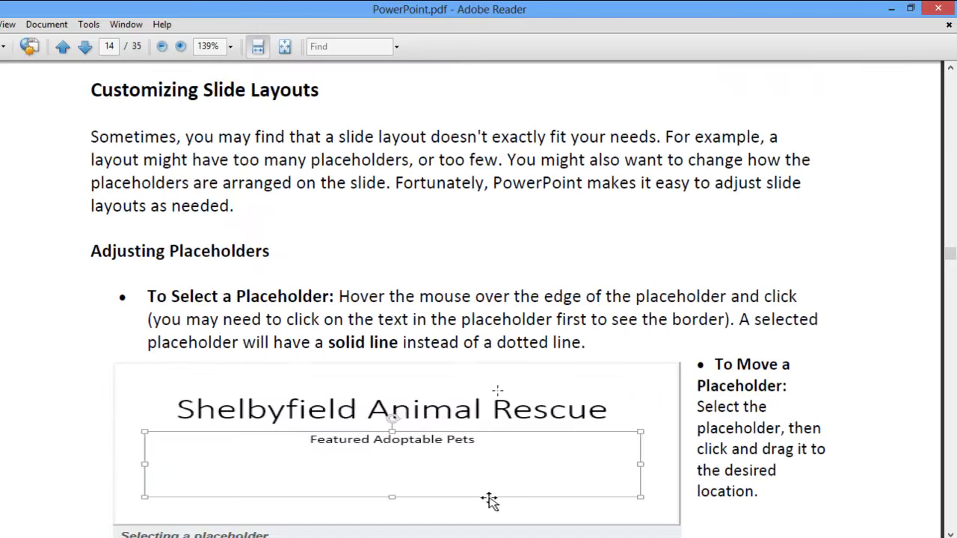
{"action": "scroll", "coordinate": [498, 388], "scroll_direction": "down", "scroll_amount": 3}
{"action": "scroll", "coordinate": [412, 361], "scroll_direction": "down", "scroll_amount": 5}
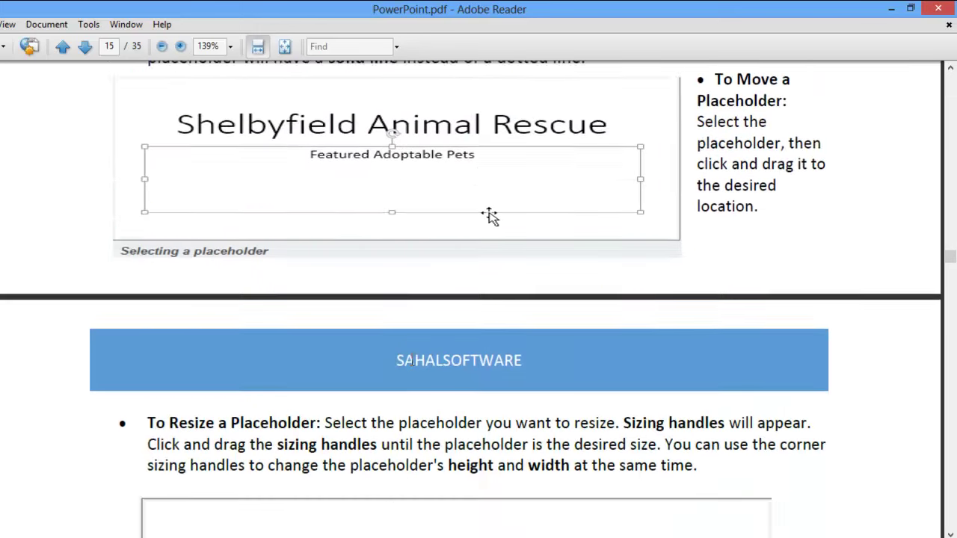
{"action": "scroll", "coordinate": [412, 360], "scroll_direction": "down", "scroll_amount": 10}
{"action": "scroll", "coordinate": [412, 360], "scroll_direction": "down", "scroll_amount": 4}
{"action": "scroll", "coordinate": [402, 334], "scroll_direction": "down", "scroll_amount": 3}
{"action": "scroll", "coordinate": [388, 321], "scroll_direction": "down", "scroll_amount": 1}
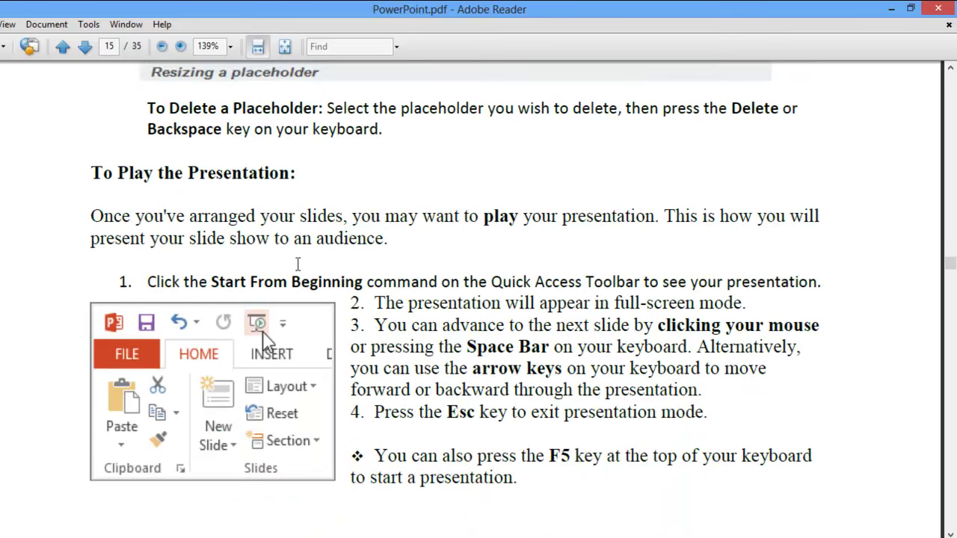
{"action": "scroll", "coordinate": [475, 243], "scroll_direction": "down", "scroll_amount": 2}
{"action": "scroll", "coordinate": [483, 227], "scroll_direction": "down", "scroll_amount": 2}
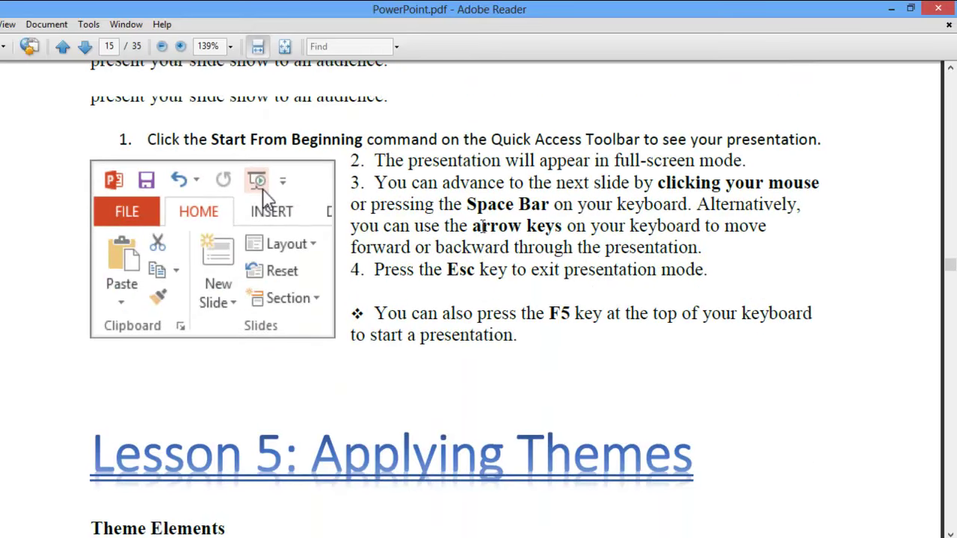
{"action": "scroll", "coordinate": [484, 227], "scroll_direction": "up", "scroll_amount": 3}
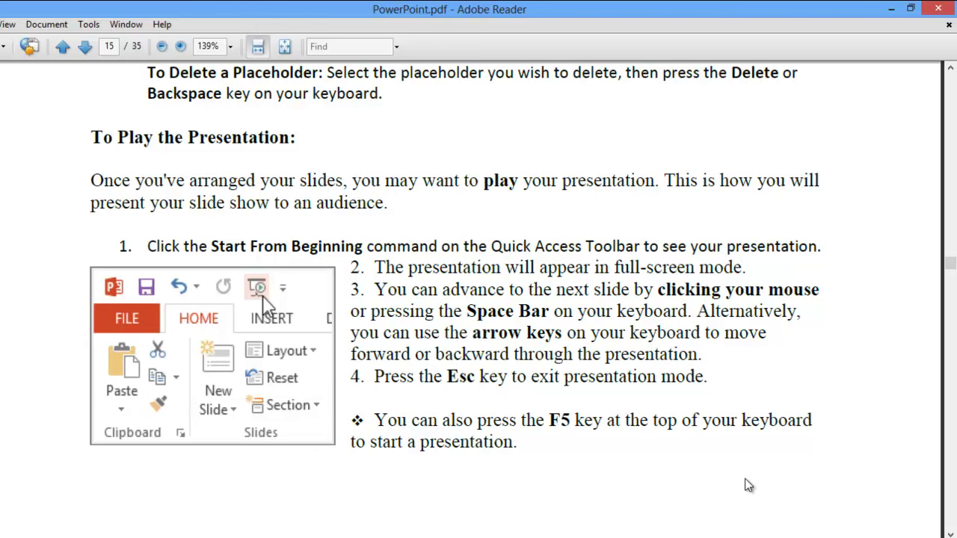
{"action": "mouse_move", "coordinate": [672, 533]}
{"action": "left_click_drag", "start_coordinate": [210, 247], "coordinate": [338, 246]}
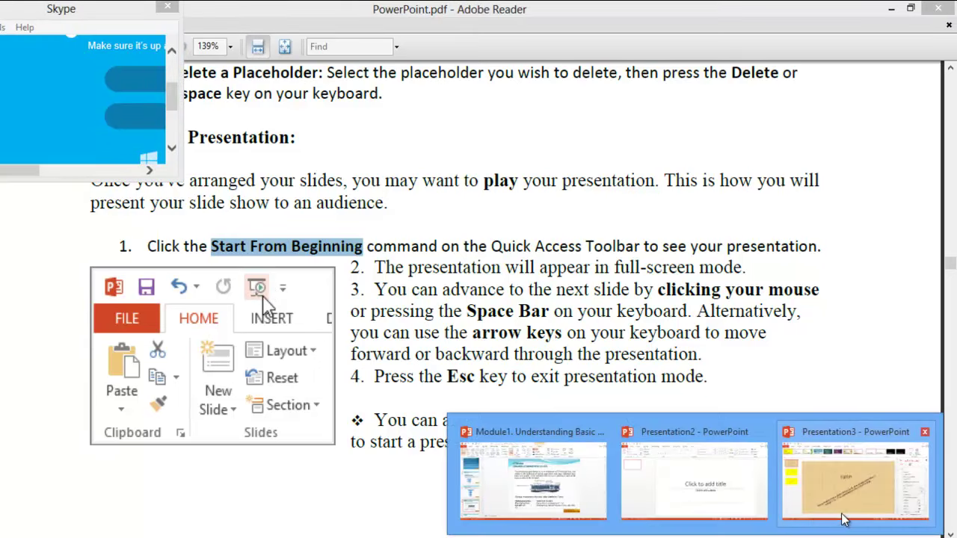
Play Presentation3 from the beginning through Fariin, Warbixin and Ogaysiis, then exit the show
{"action": "left_click", "coordinate": [803, 453]}
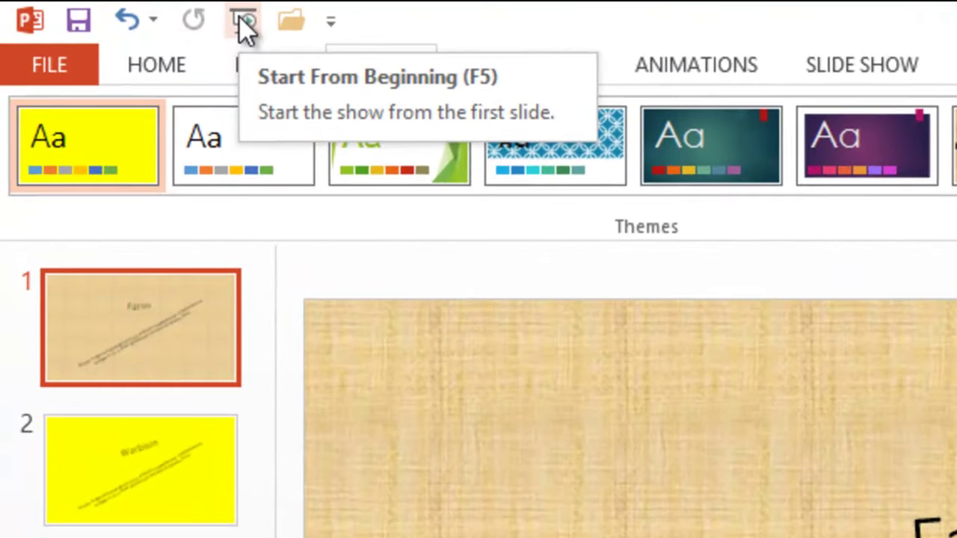
{"action": "left_click", "coordinate": [245, 22]}
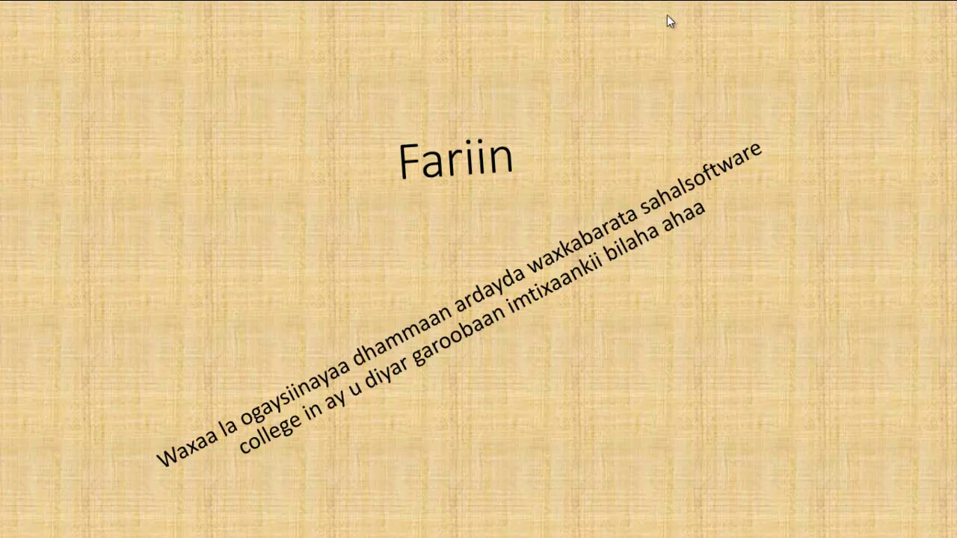
{"action": "left_click", "coordinate": [541, 5]}
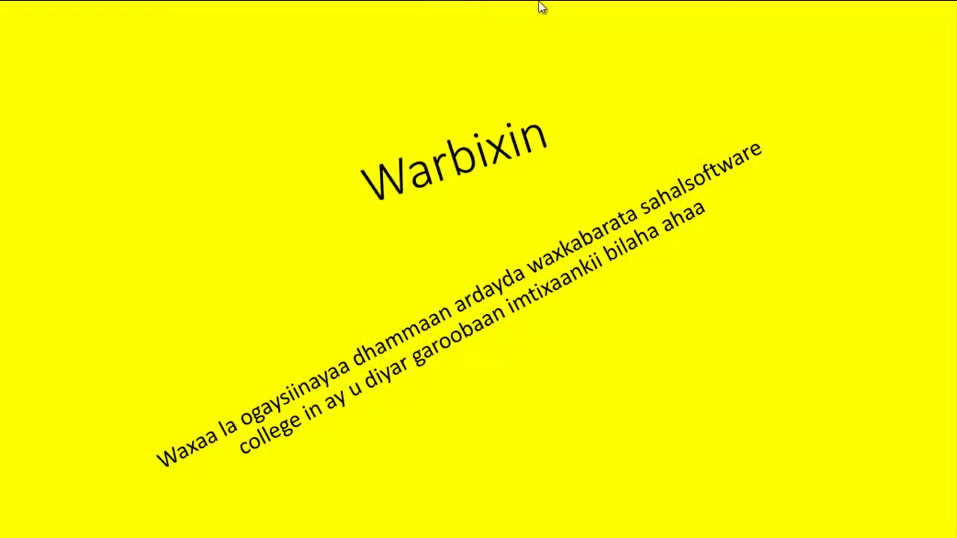
{"action": "left_click", "coordinate": [476, 2]}
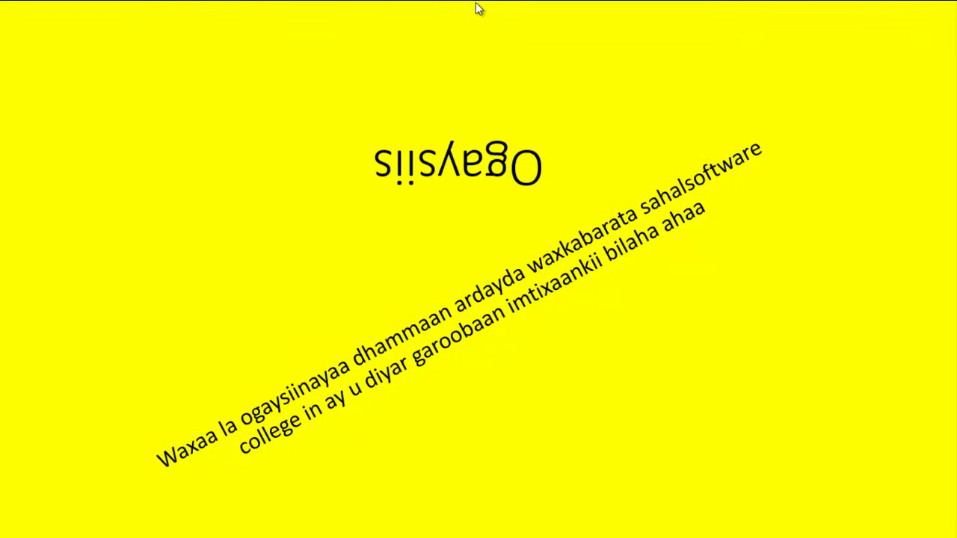
{"action": "left_click", "coordinate": [474, 2]}
{"action": "left_click", "coordinate": [473, 2]}
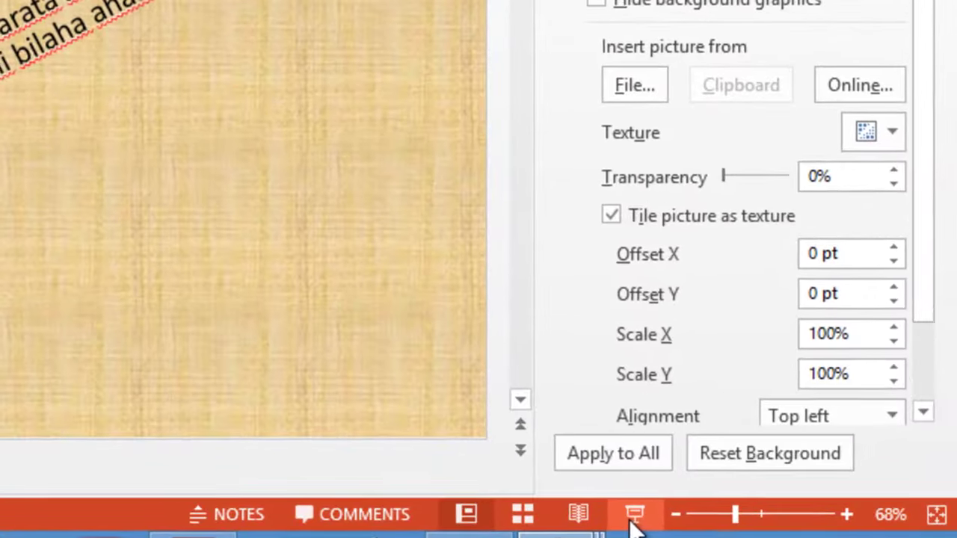
Replay the slide show through all three slides, exit, then restart it with F5
{"action": "left_click", "coordinate": [640, 516]}
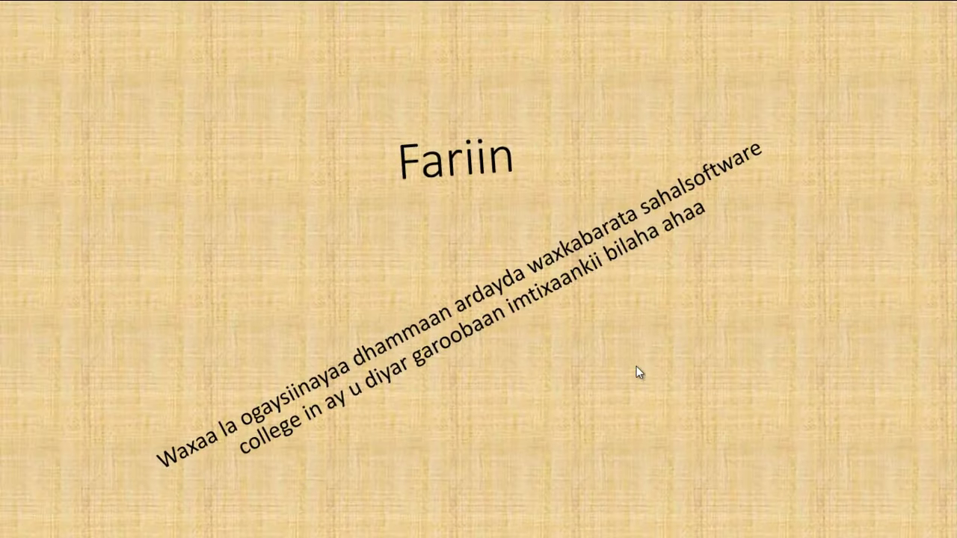
{"action": "left_click", "coordinate": [392, 237]}
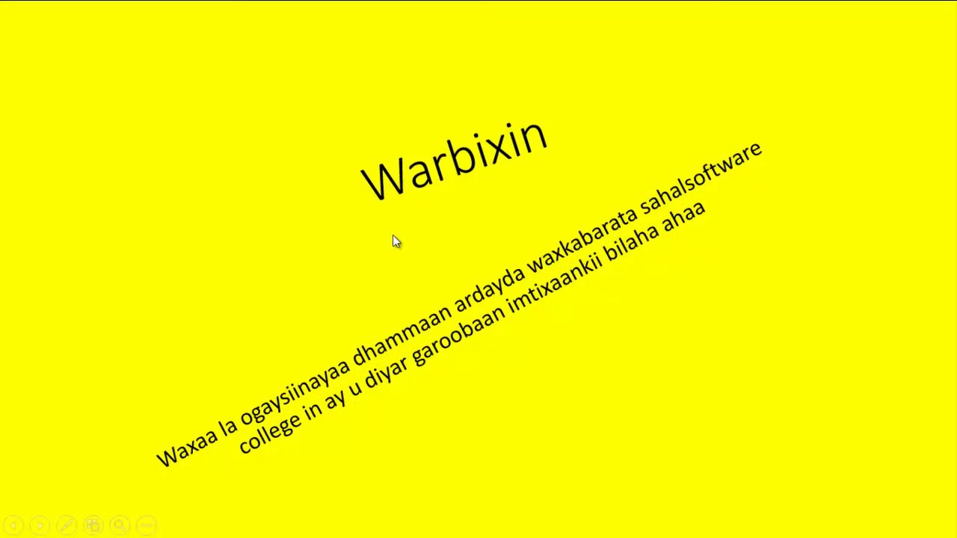
{"action": "left_click", "coordinate": [320, 222]}
{"action": "left_click", "coordinate": [337, 216]}
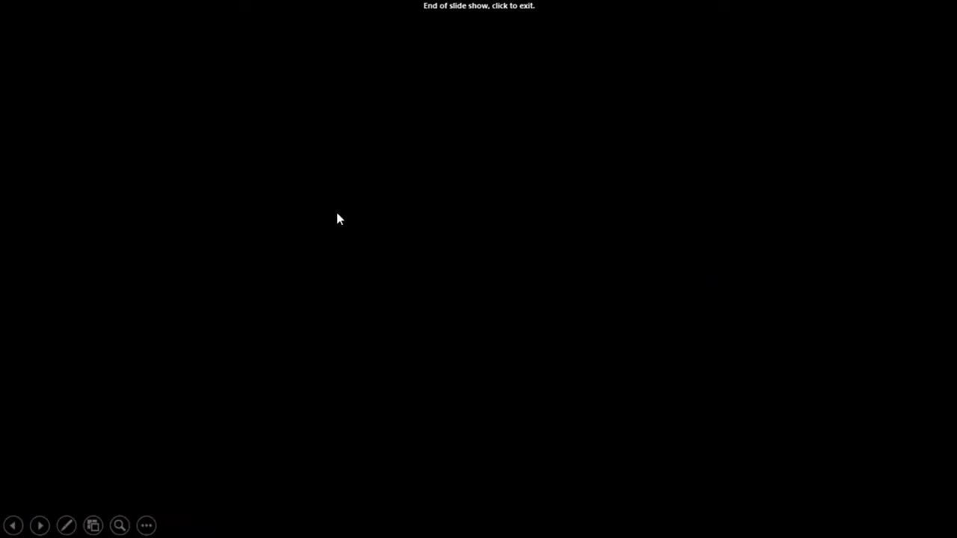
{"action": "left_click", "coordinate": [453, 296]}
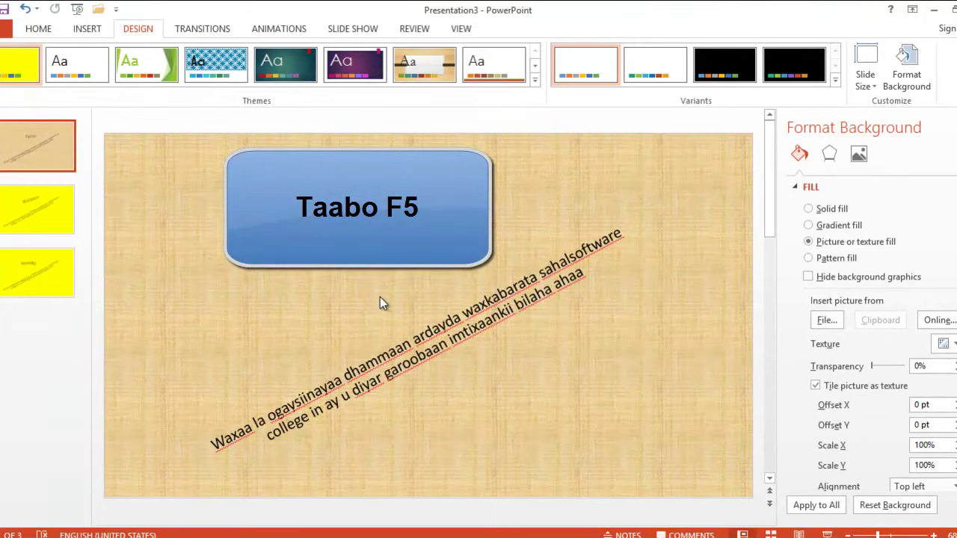
{"action": "key", "text": "F5"}
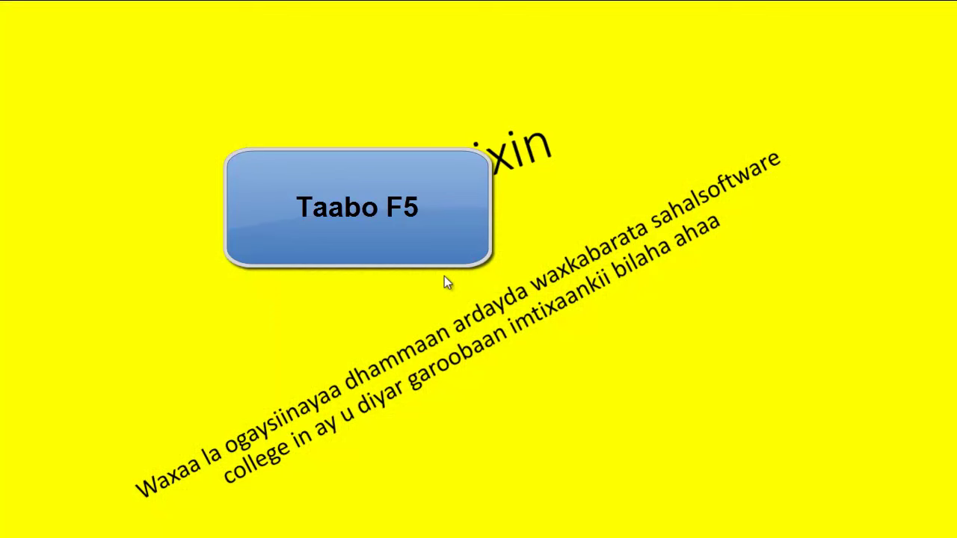